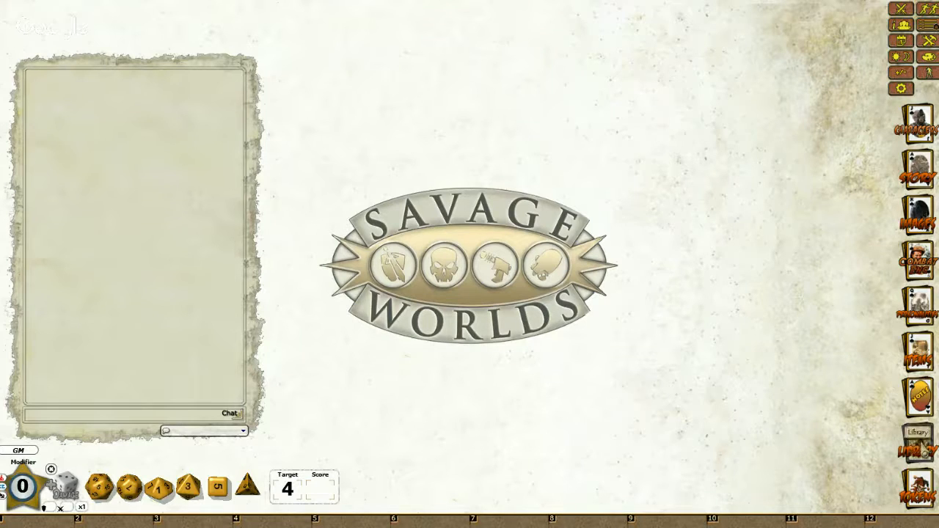
Open the Library and add a new module named Codex Infernus.
left_click(919, 448)
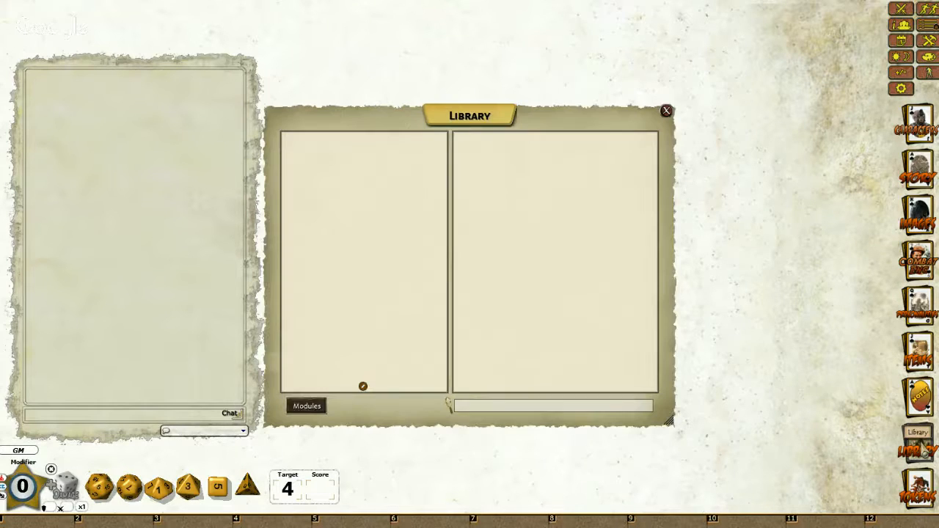
left_click(363, 388)
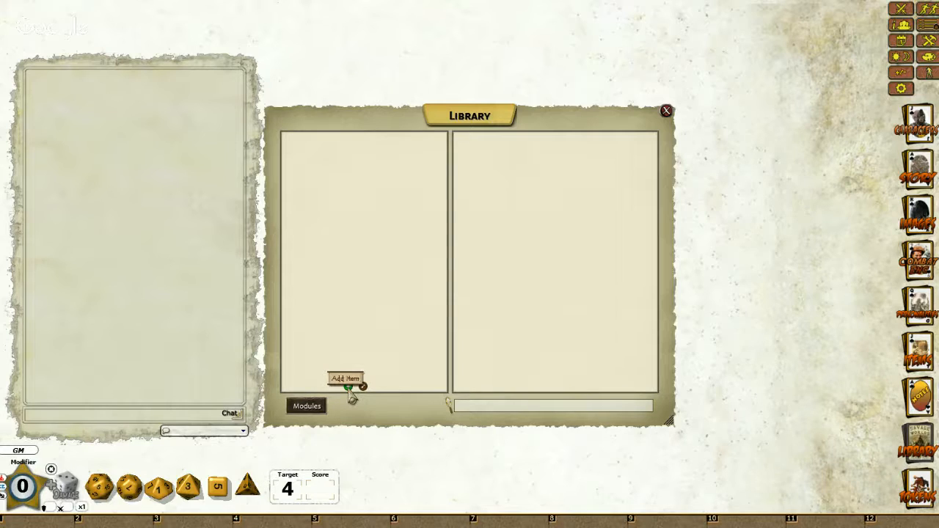
left_click(349, 387)
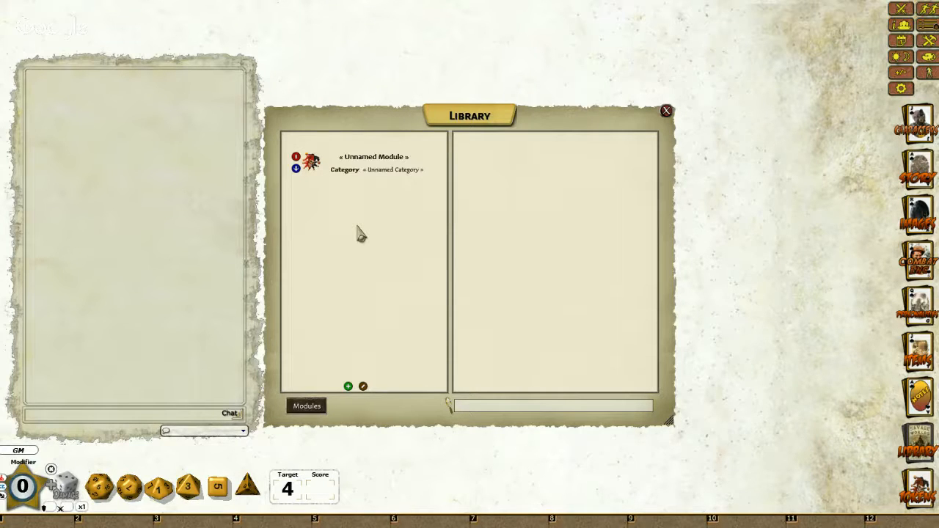
double_click(356, 160)
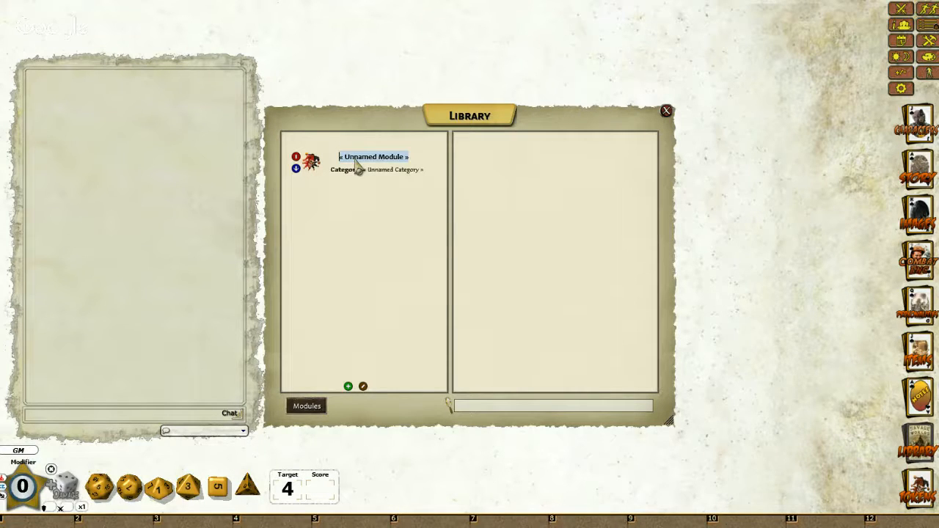
key("shift")
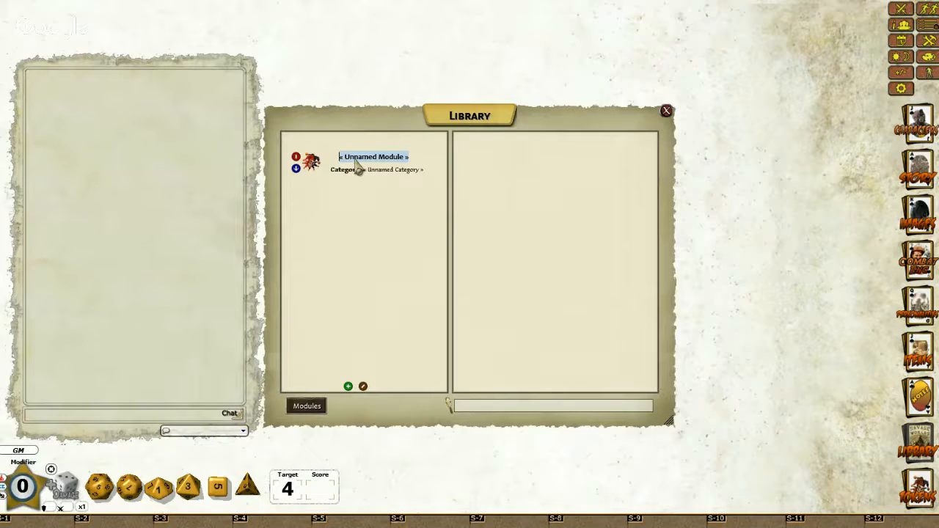
type("Code")
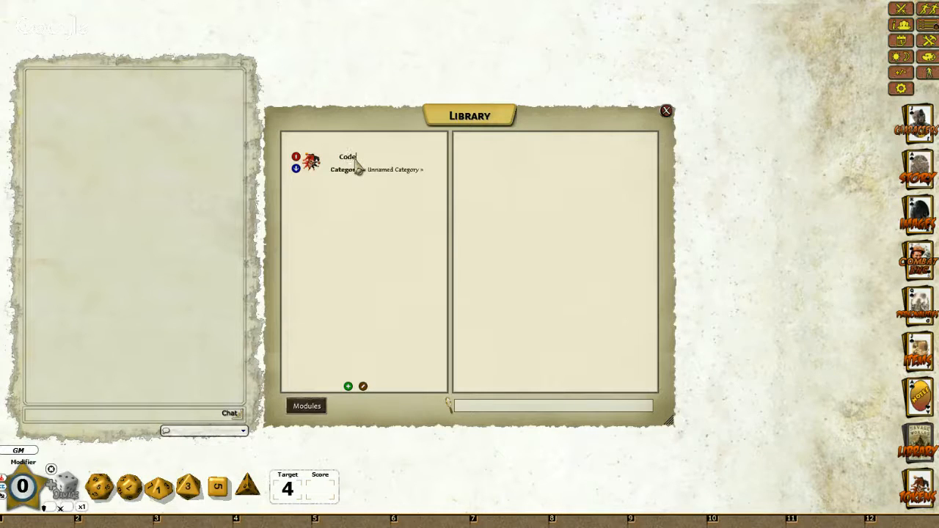
type("x")
key("shift")
type("Infernus")
Set the Codex Infernus module's category to Setting.
left_click(374, 175)
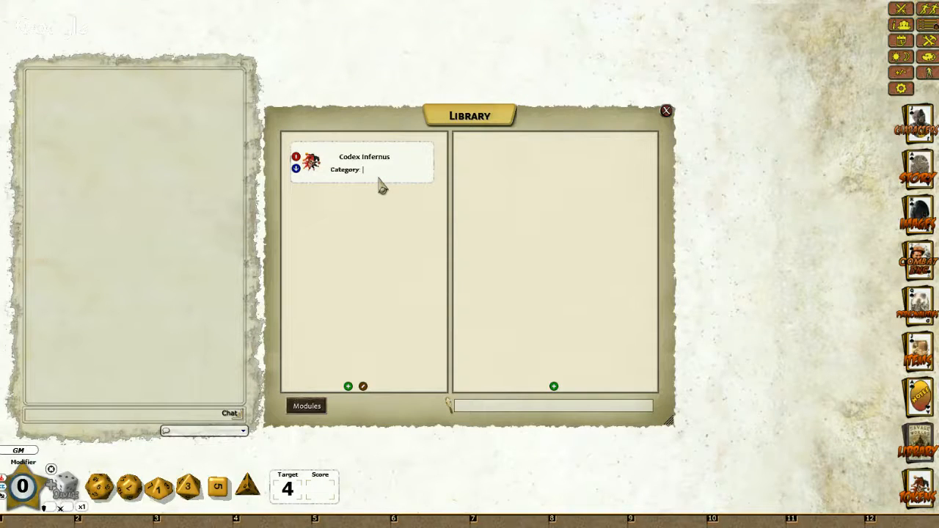
type("Sett")
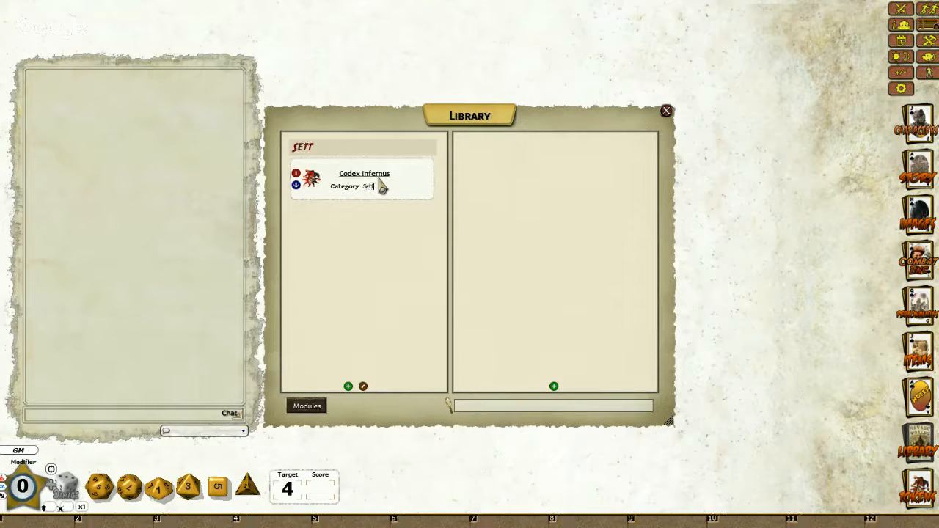
type("ing")
Add a List: Edges page to the Codex Infernus module and title it New Edges.
left_click(554, 388)
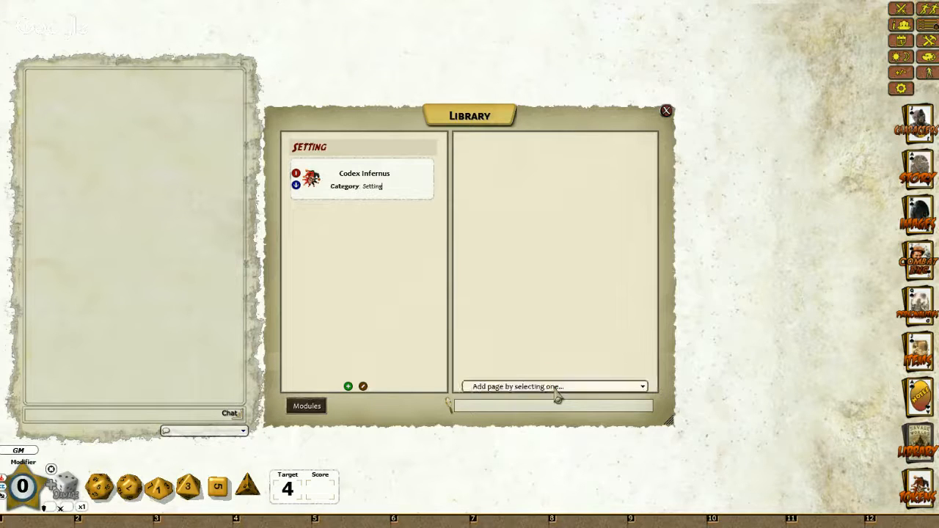
left_click(642, 388)
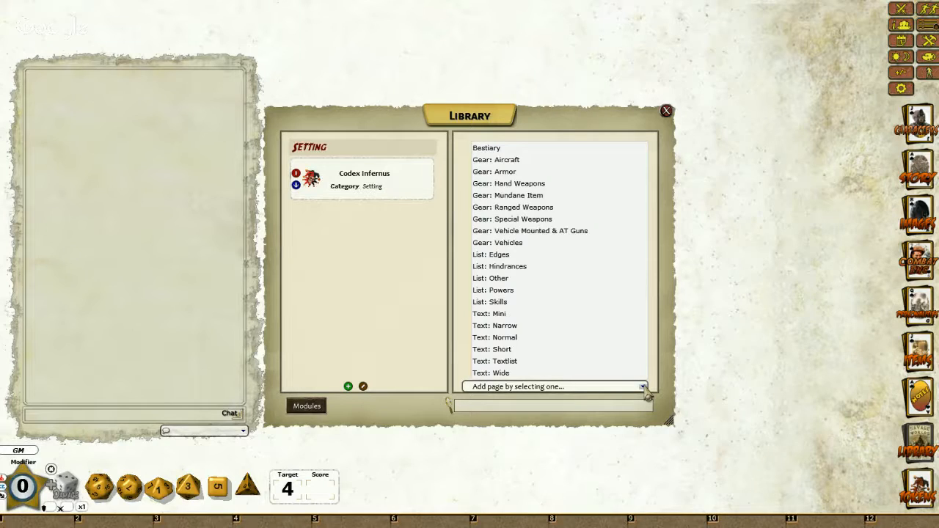
left_click(499, 257)
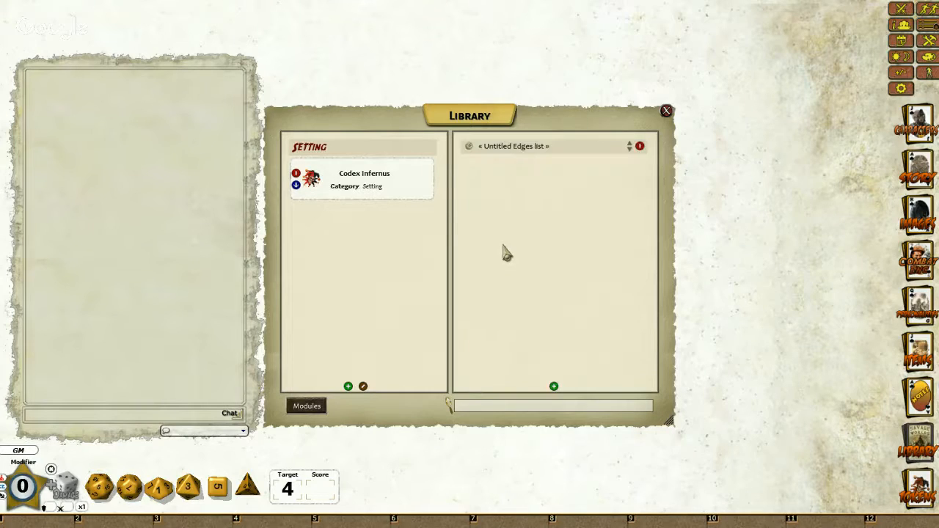
left_click(521, 156)
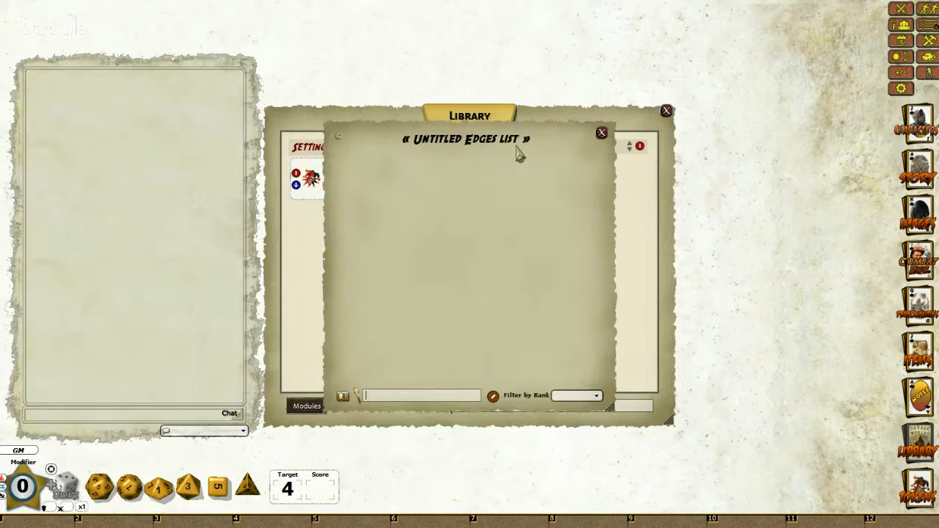
double_click(470, 147)
type("New")
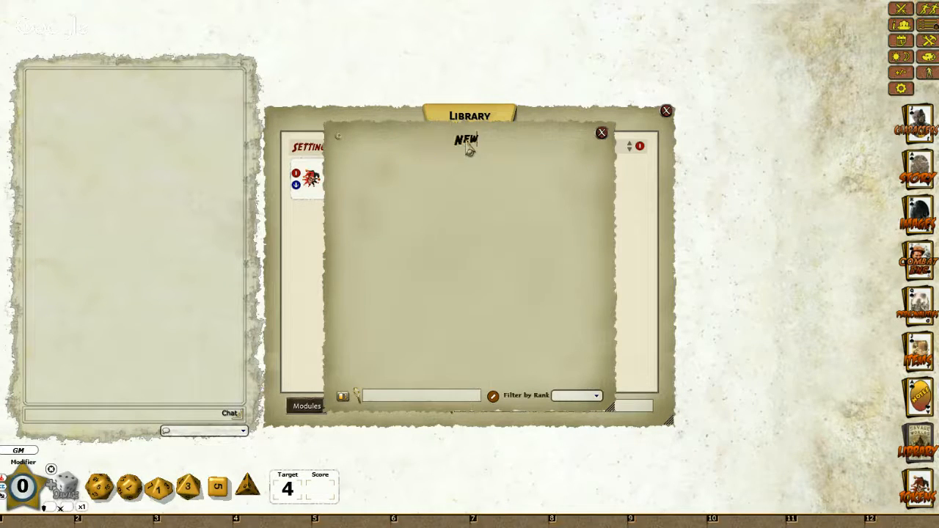
type(" Edges")
Create an entry in the New Edges list and name it Netherguard Sentinel.
right_click(372, 175)
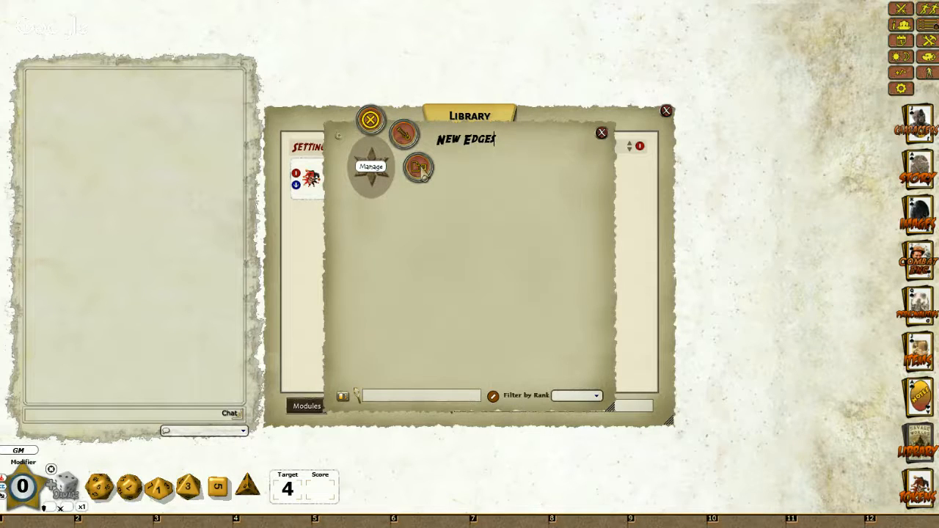
left_click(419, 169)
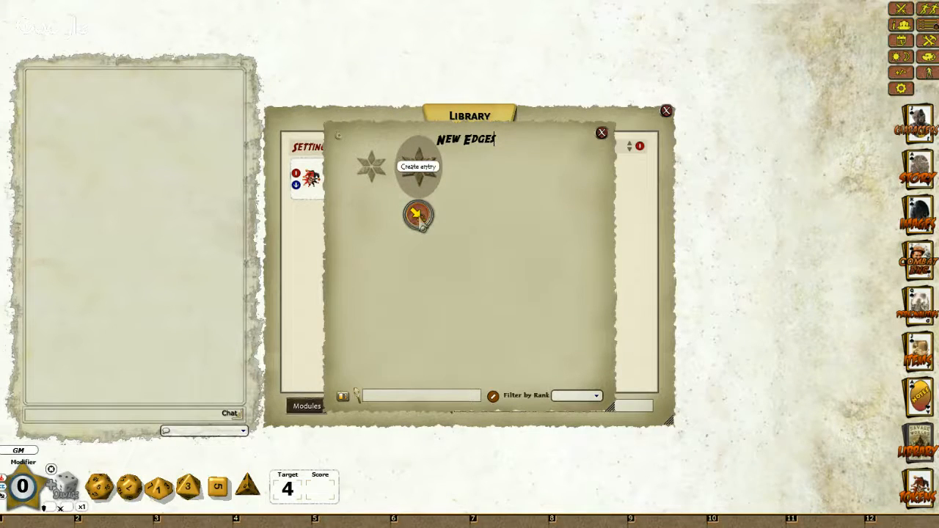
left_click(416, 214)
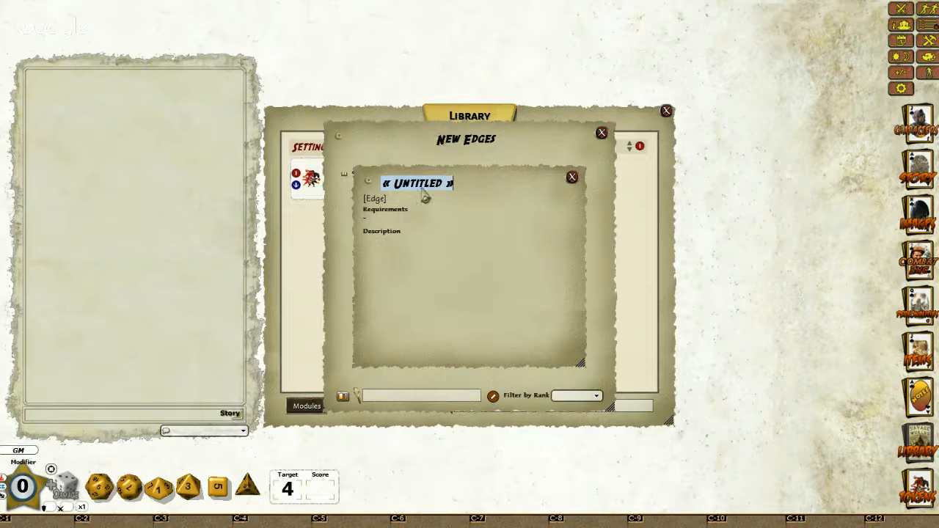
type("Neth erguard Sentinel")
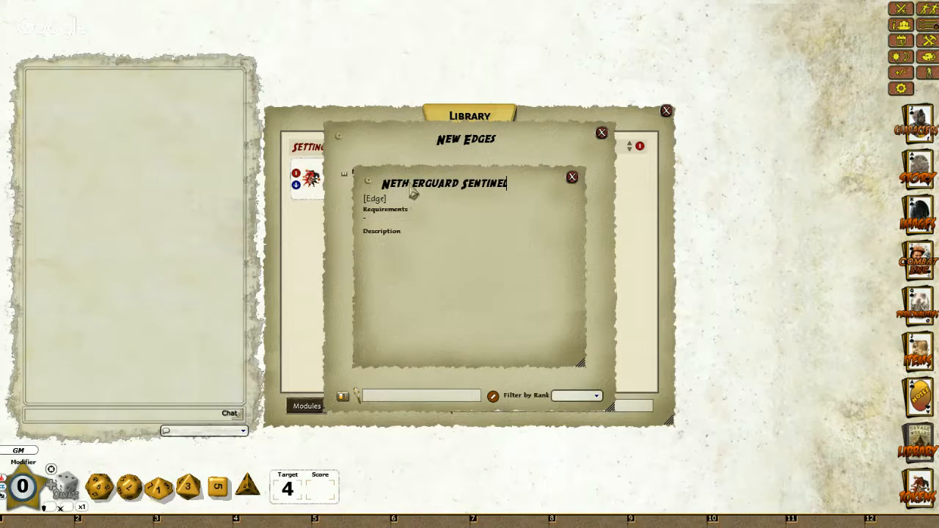
left_click(413, 185)
key("BackSpace")
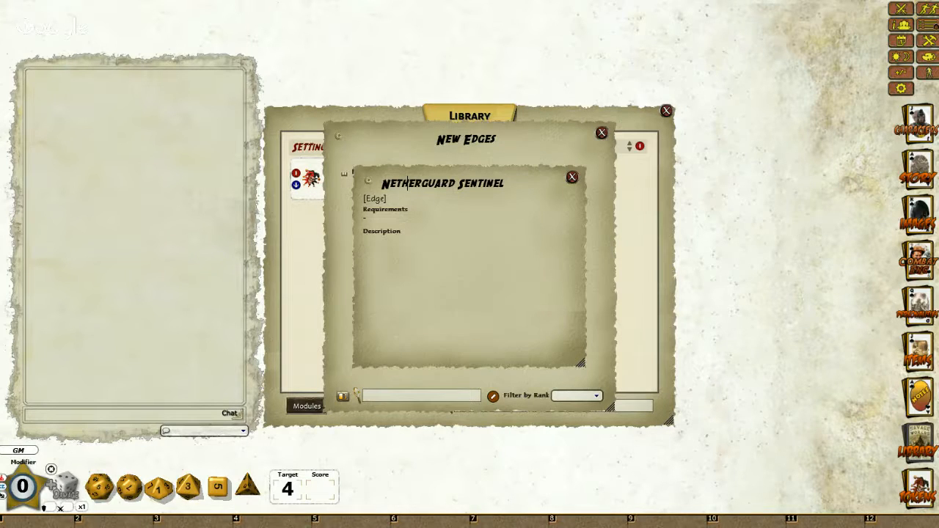
Enter "Requirements: Novice, Notice d6+, Survival d8+, Tracking d8+" as the edge's requirements and fill in the description of the Netherguard Sentinels.
left_click(371, 219)
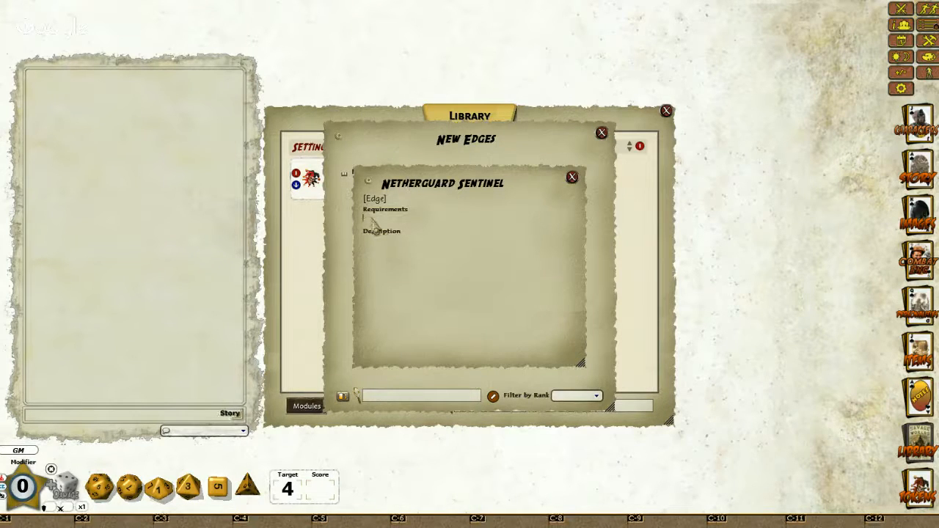
type("Requirements: Novice, Notice d6+, Survival d8+, Tracking d8+")
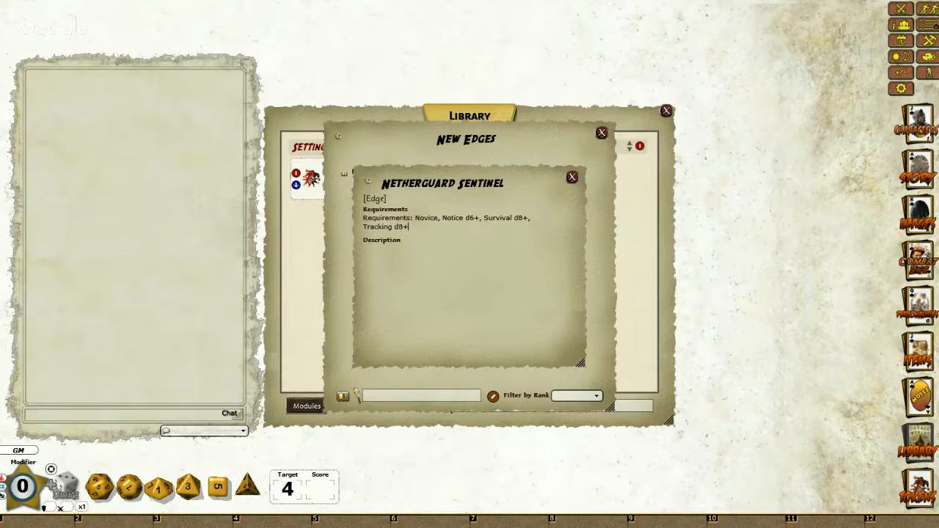
left_click(397, 258)
type("Netherguard Sentinels are brave individuals who have travelled the mist-shrouded paths of the Netherworld, and lived to tell the tale. They know the secrets of travelling and surviving in the Netherworld, and have made good use of their knowledge to guide refugees to safe havens all across the broken world of Aegeron. Netherguard Sentinels enjoy a +2 to Tracking Survival, and Notice rolls made in the Netherworld.")
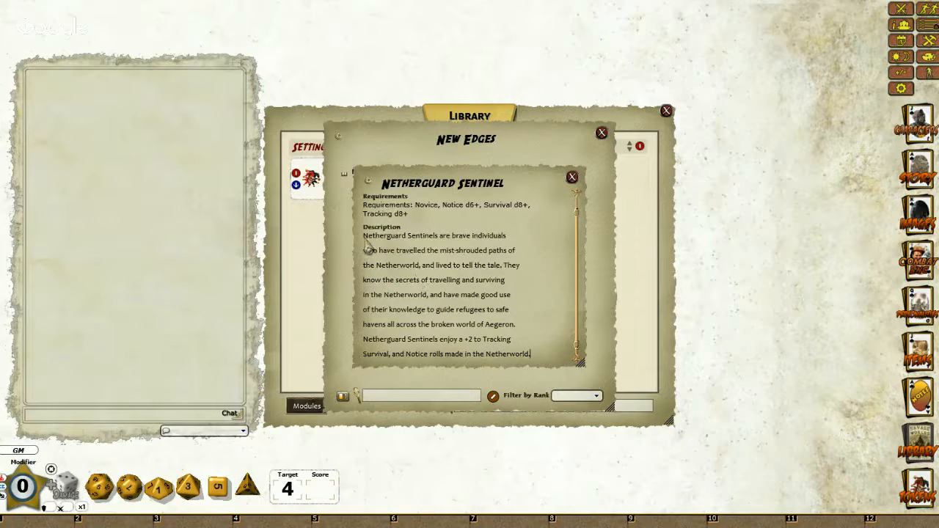
Remove the line breaks from the Netherguard Sentinel description, and close the entry and the New Edges list.
left_click_drag(363, 235, 550, 369)
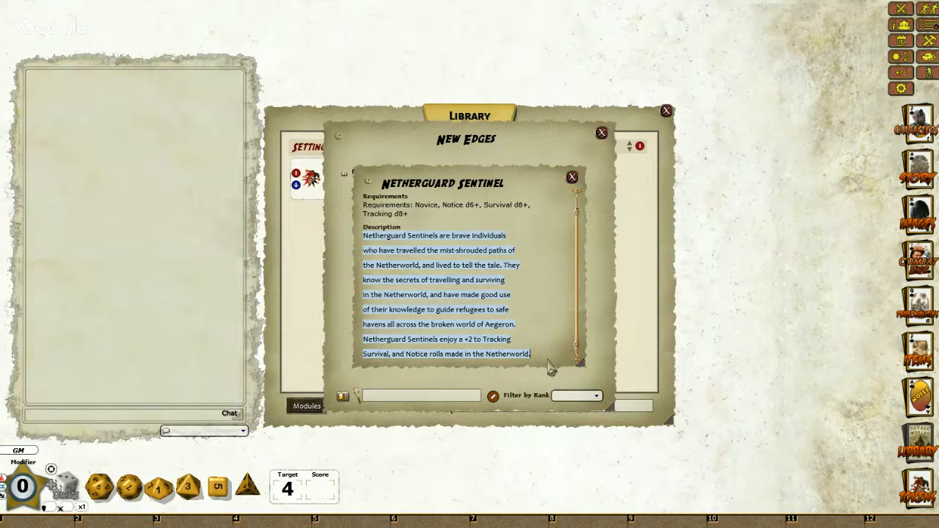
key("ctrl+c")
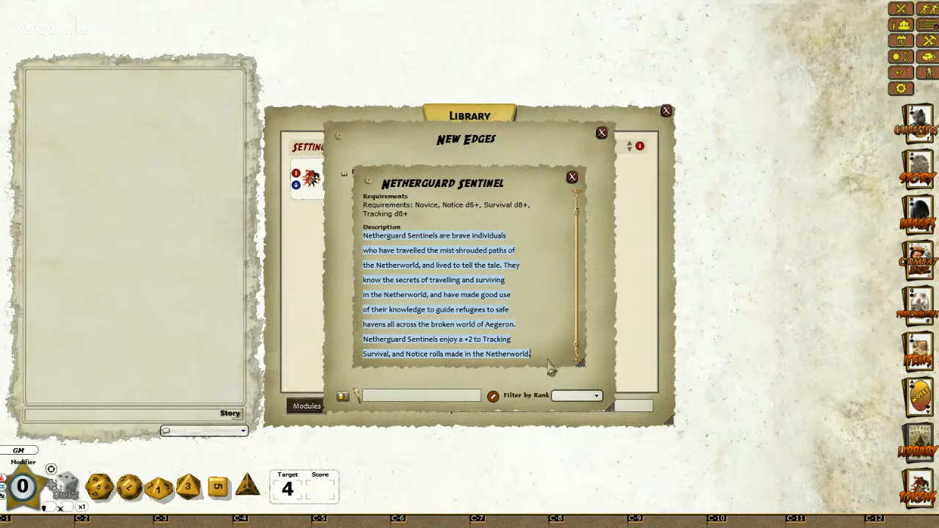
key("ctrl+r")
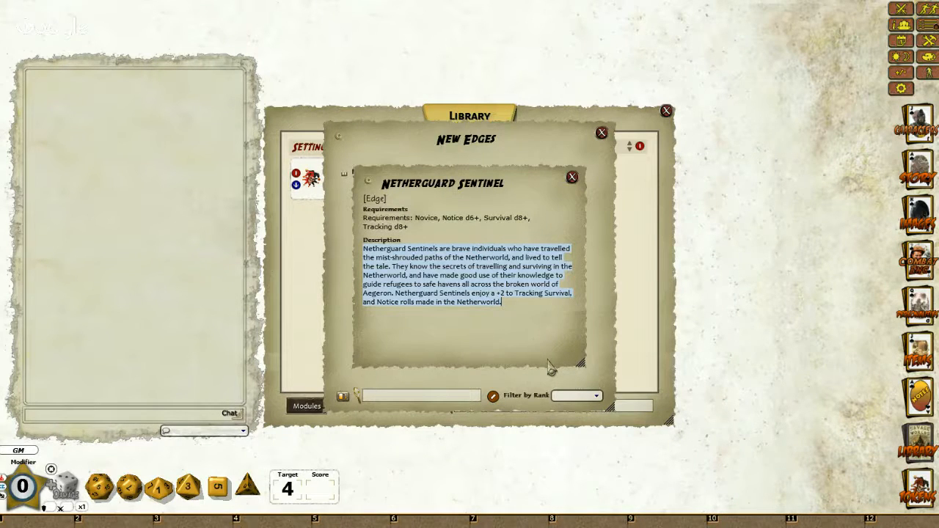
left_click(572, 177)
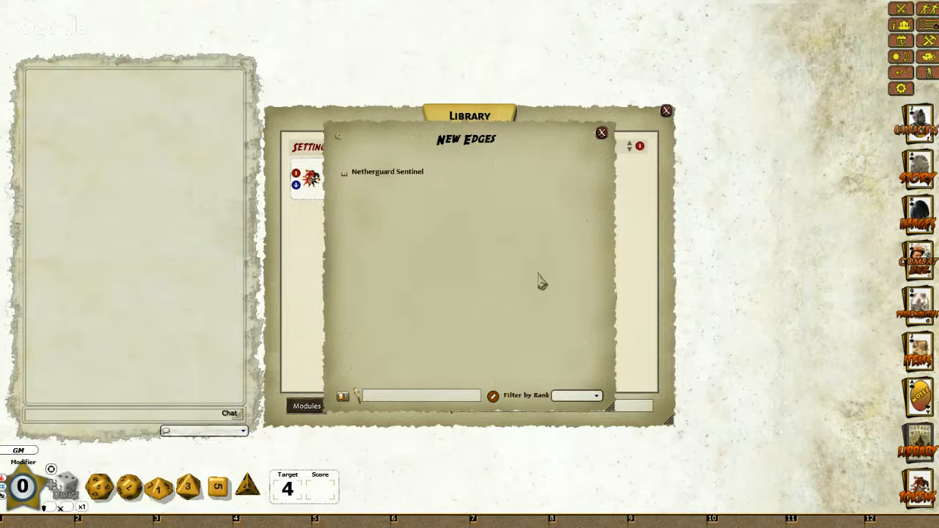
left_click(602, 134)
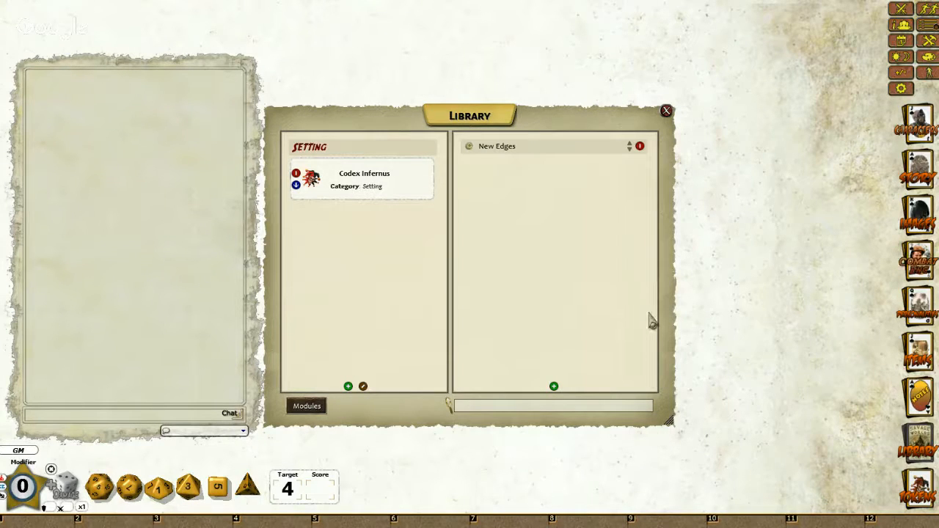
Add a List: Skills page to the Codex Infernus module and title it New Skills.
left_click(554, 389)
left_click(643, 387)
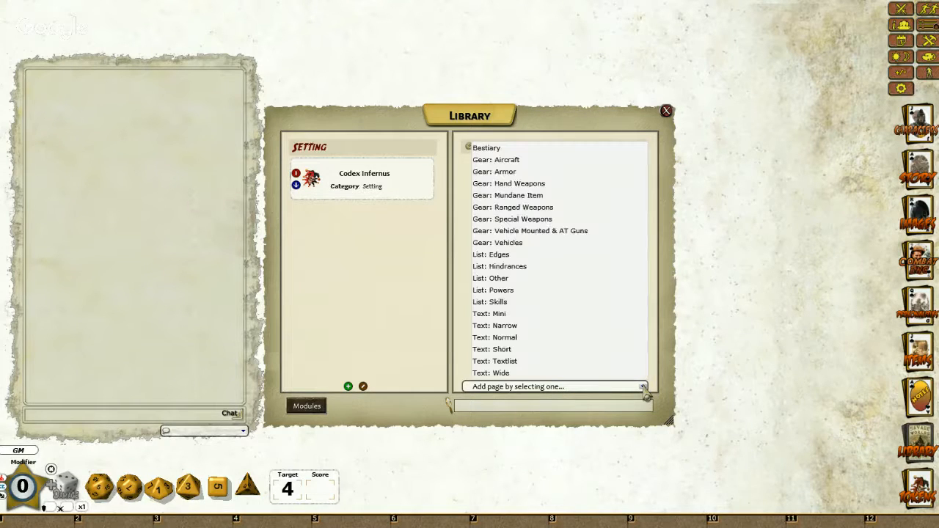
left_click(496, 303)
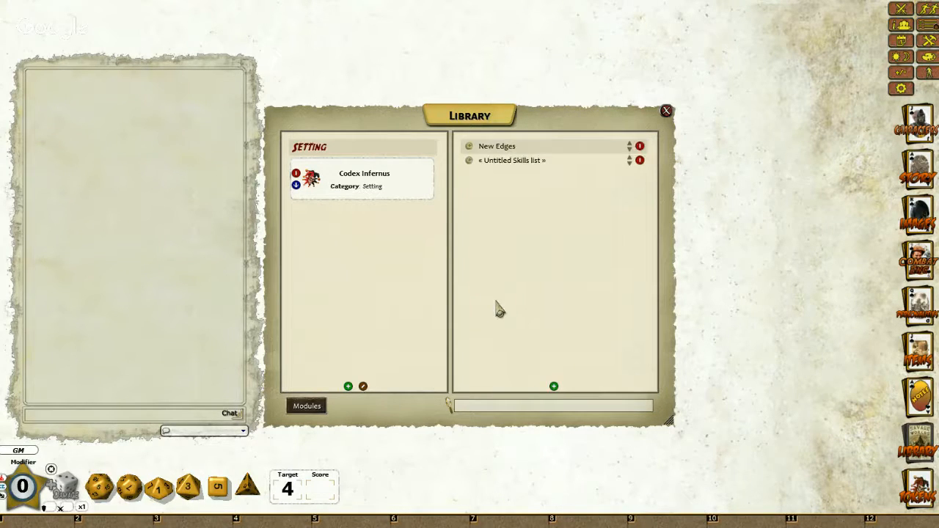
left_click(521, 162)
left_click(444, 143)
type("Ne")
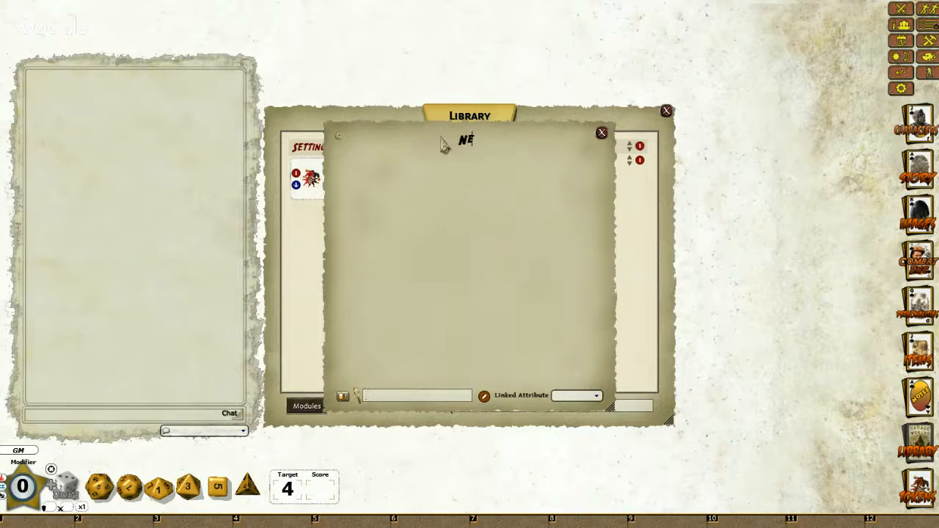
type("w Skills")
Insert the intro "The following skill is available for use in your game." under the New Skills title, without line breaks.
left_click(420, 164)
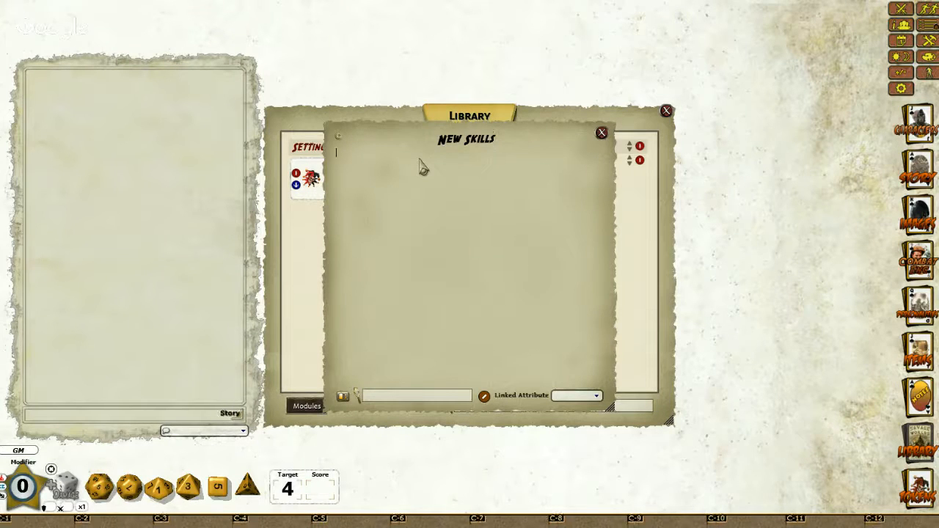
key("ctrl+v")
key("ctrl+a")
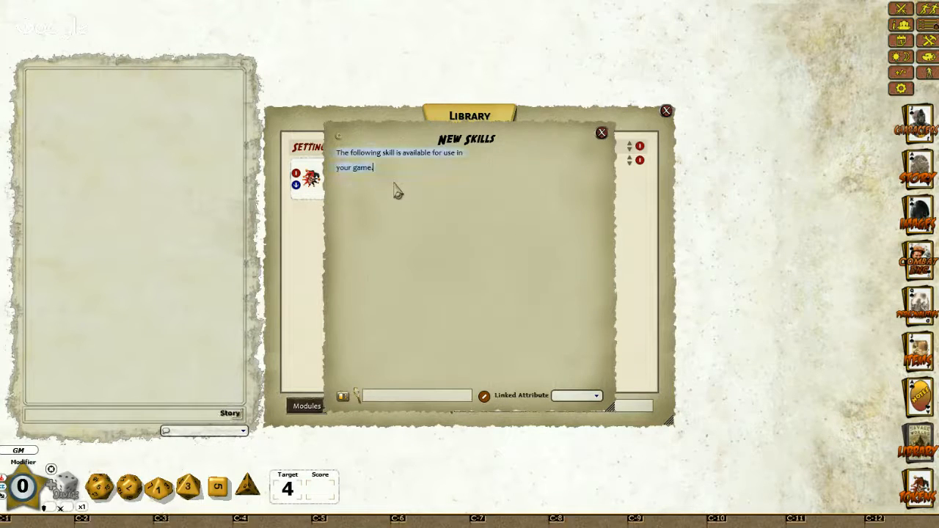
key("ctrl+r")
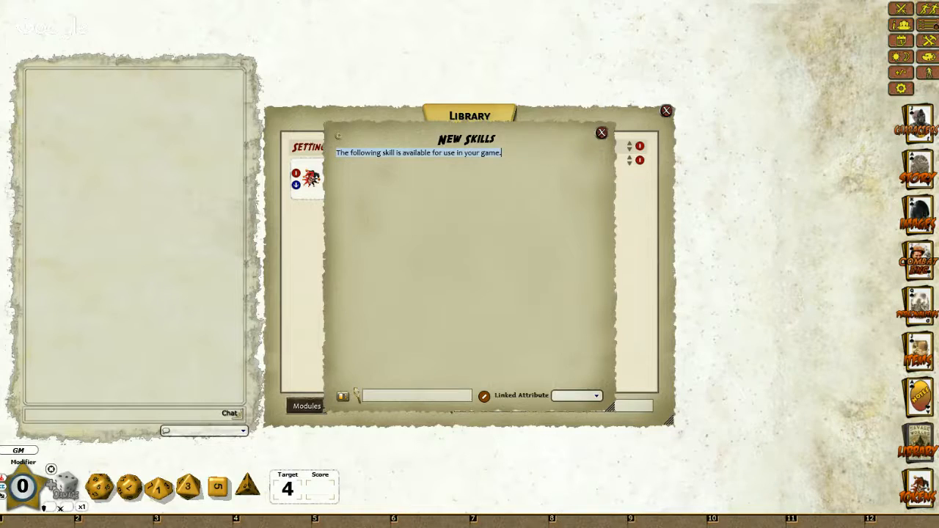
Add a new entry to the New Skills list and title it "Knowledge (Demonology) (Smarts)".
right_click(382, 188)
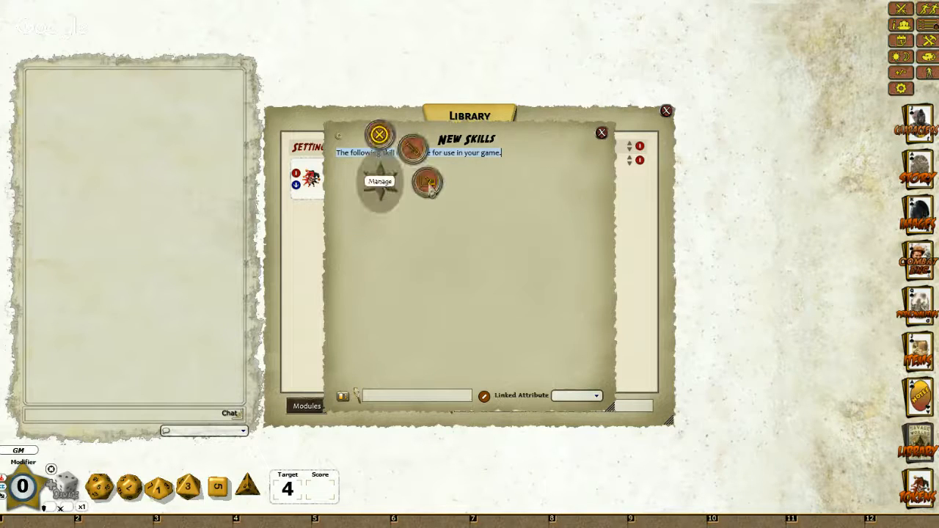
mouse_move(427, 182)
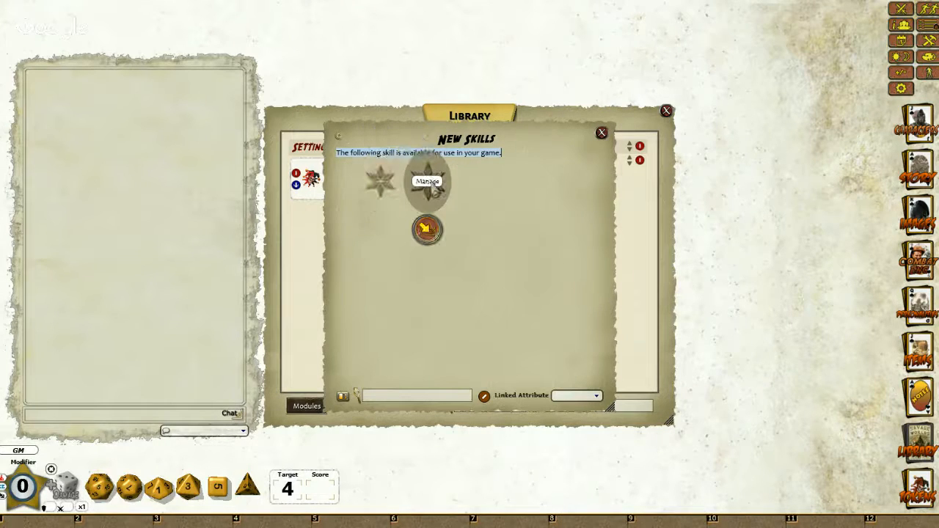
left_click(428, 239)
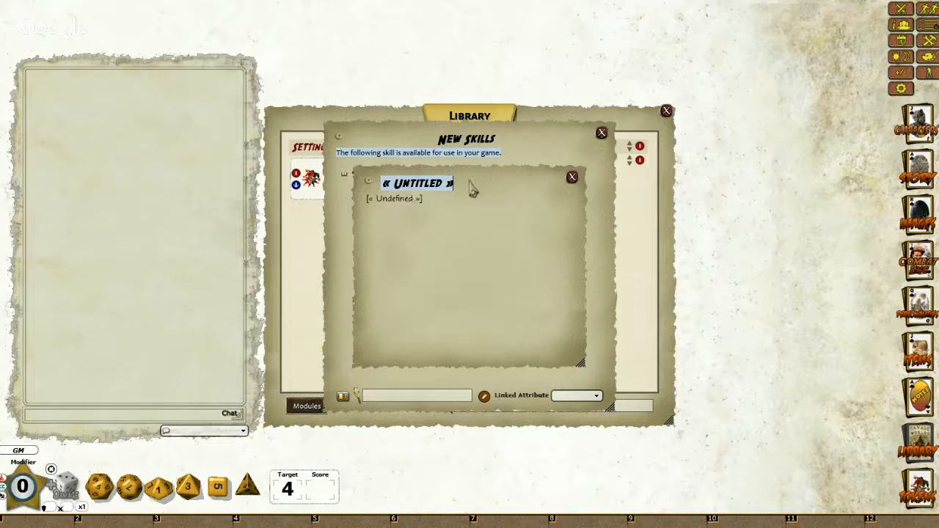
key("ctrl")
key("ctrl+v")
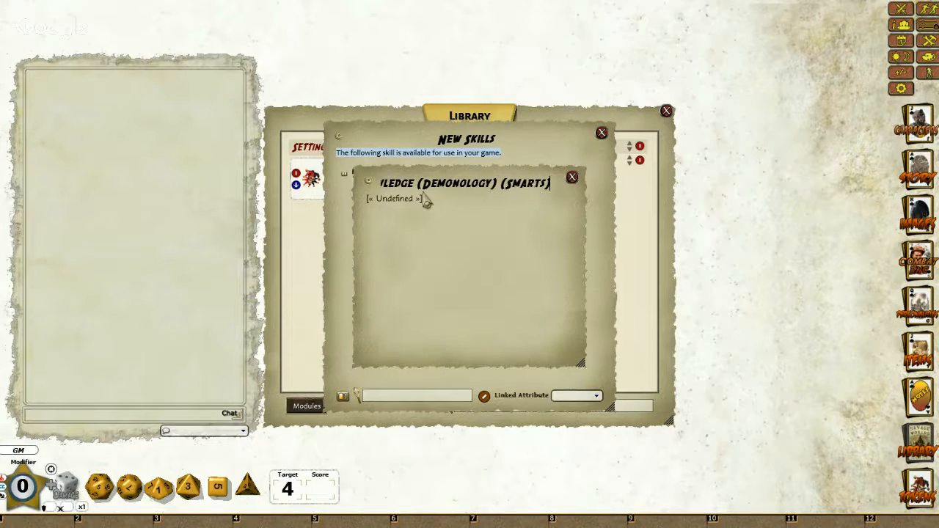
Set the skill's bracketed linked attribute to Smarts and start a new line in its description.
left_click(400, 200)
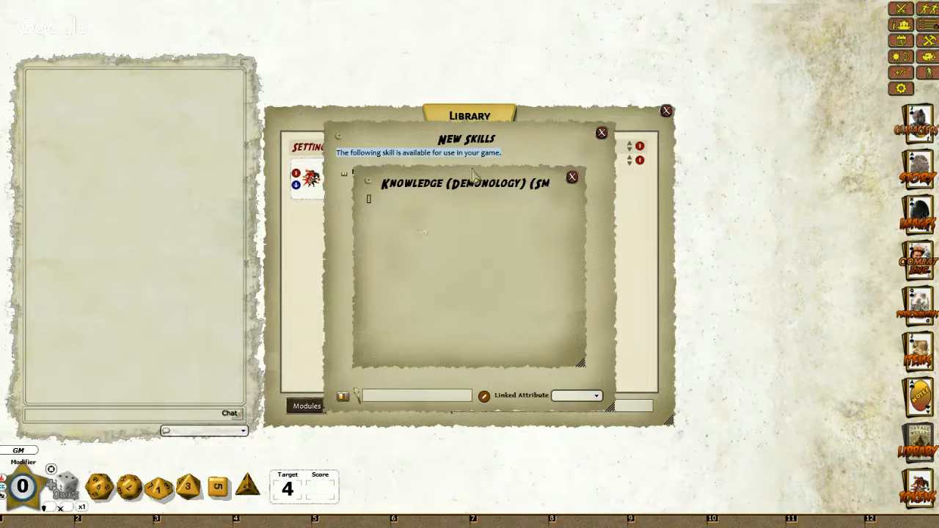
left_click_drag(473, 174, 619, 165)
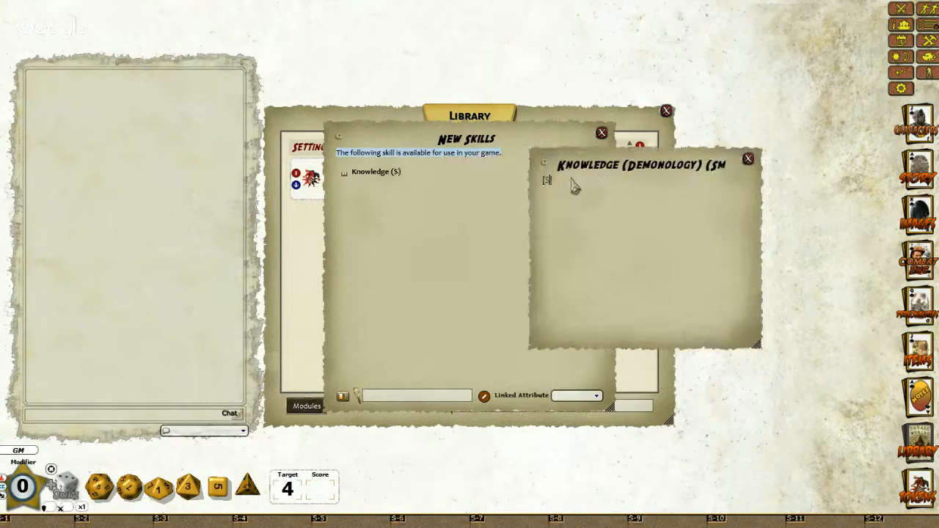
type("Skill")
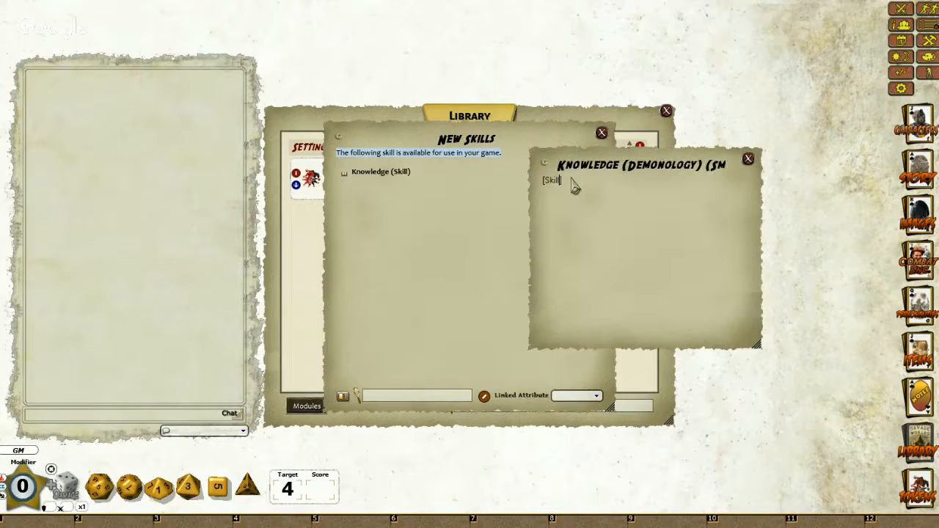
key("BackSpace")
key("BackSpace")
key("BackSpace")
key("BackSpace")
key("BackSpace")
type("Smarts")
key("Return")
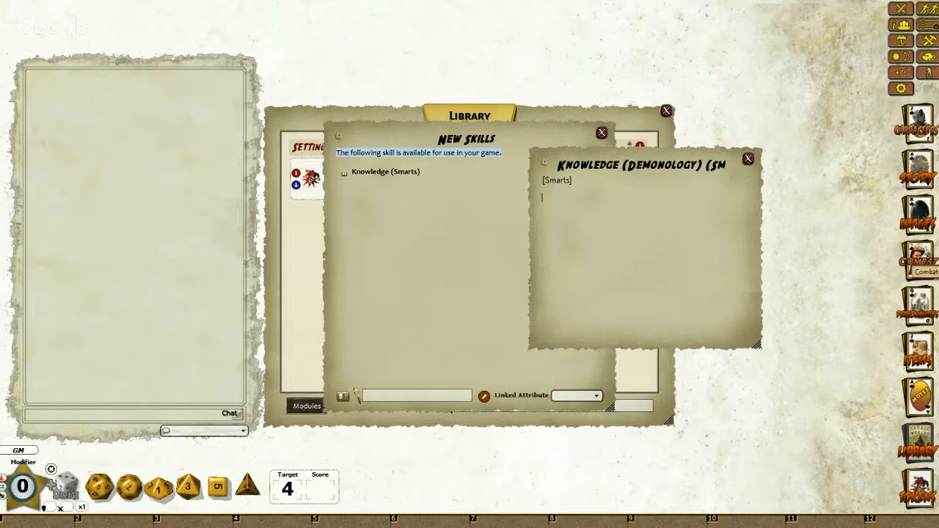
Fill in the Knowledge (Demonology) description without line breaks, and close the entry and the New Skills list.
key("ctrl")
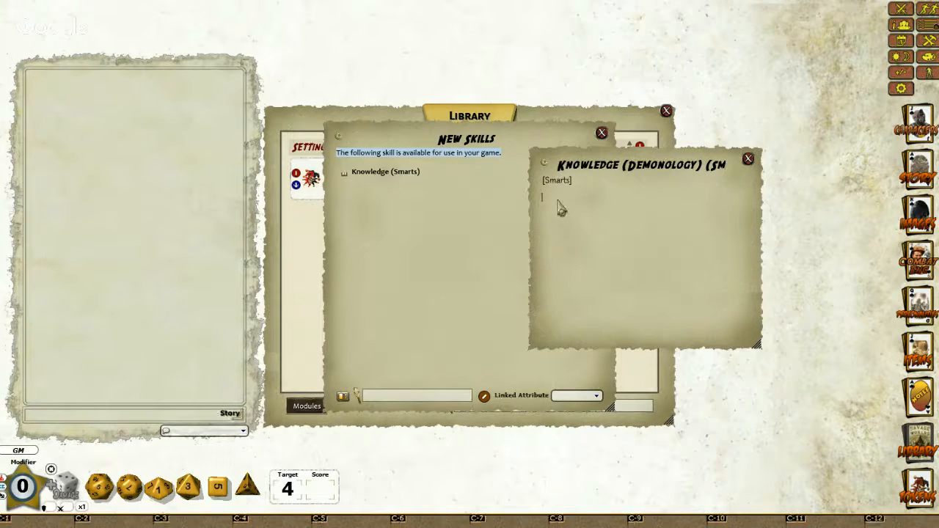
type("Knowledge (Demonology) is the study of demons. Characters with this skill may uncover a variety of aspects about a demon, such as it's true name, any weaknesses, known followers, sightings, and general status (if any) among the legions of Hell. Success on a Knowledge (Demonology) roll grants a single piece of information about the demon in question, with each subsequent raise granting yet another piece of info, up to a max of four pieces of information.")
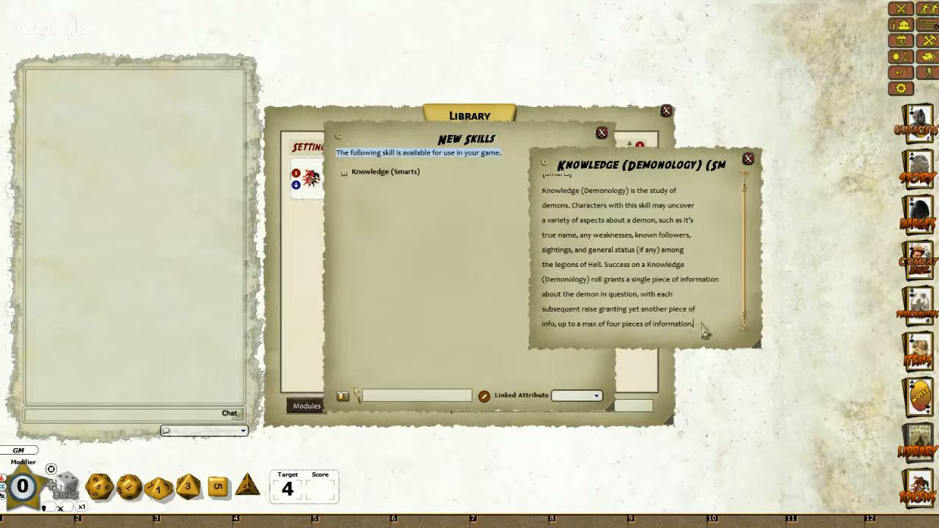
left_click_drag(703, 331, 543, 189)
key("ctrl")
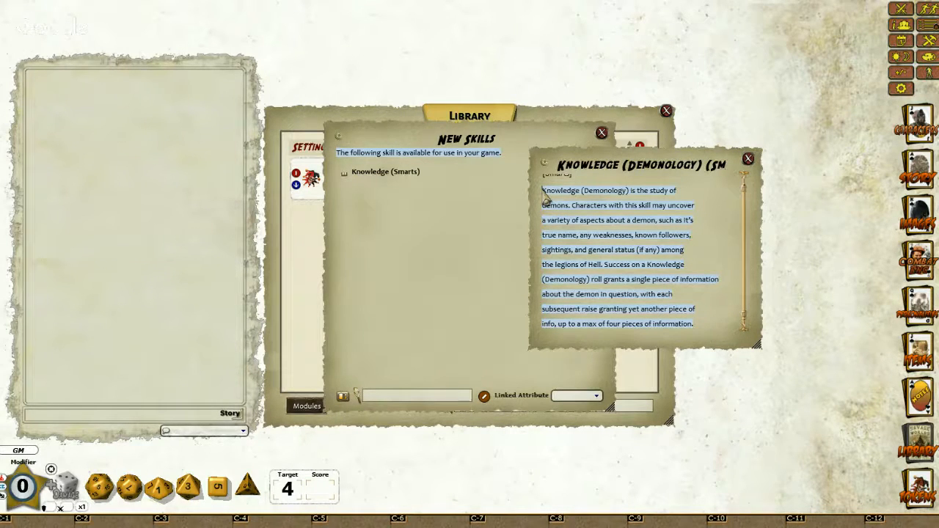
key("ctrl+j")
left_click(748, 159)
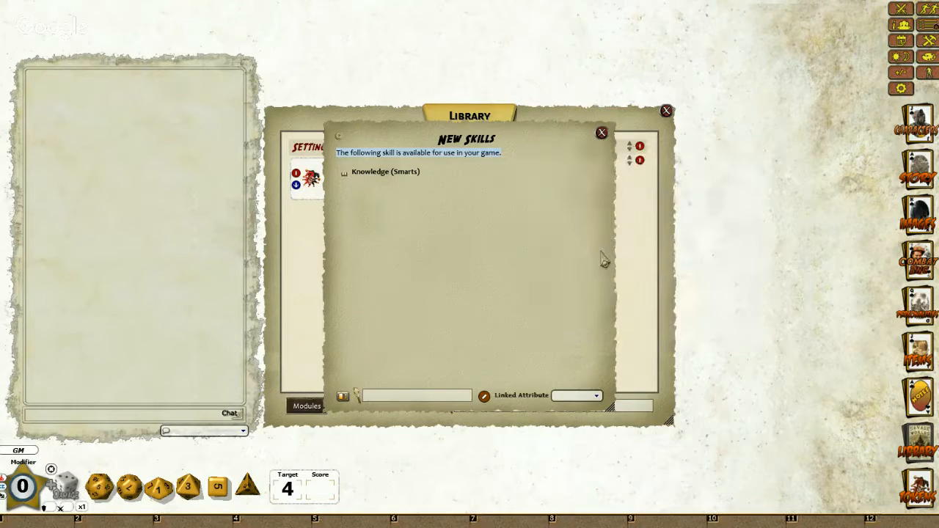
left_click(602, 134)
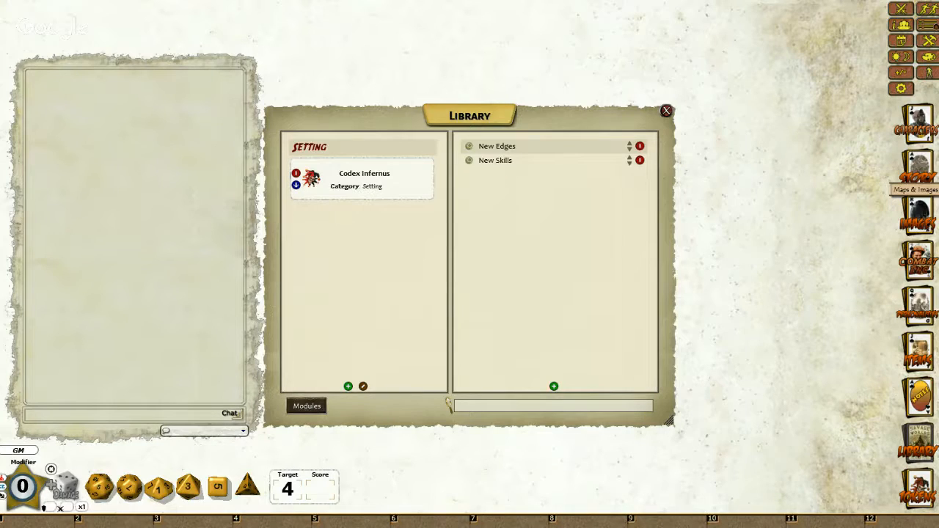
Add a Text: Short page to the Codex Infernus module and title it "THE BOOK OF MAKING".
left_click(555, 389)
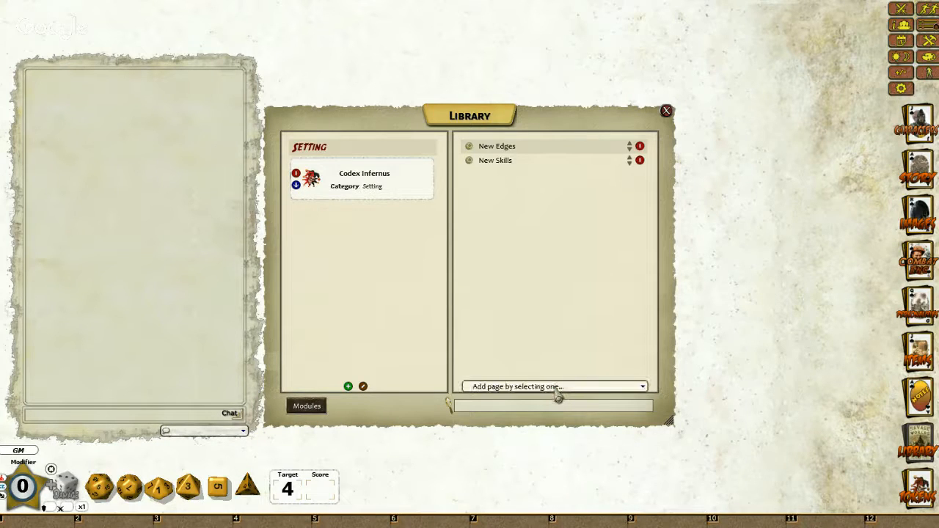
left_click(644, 387)
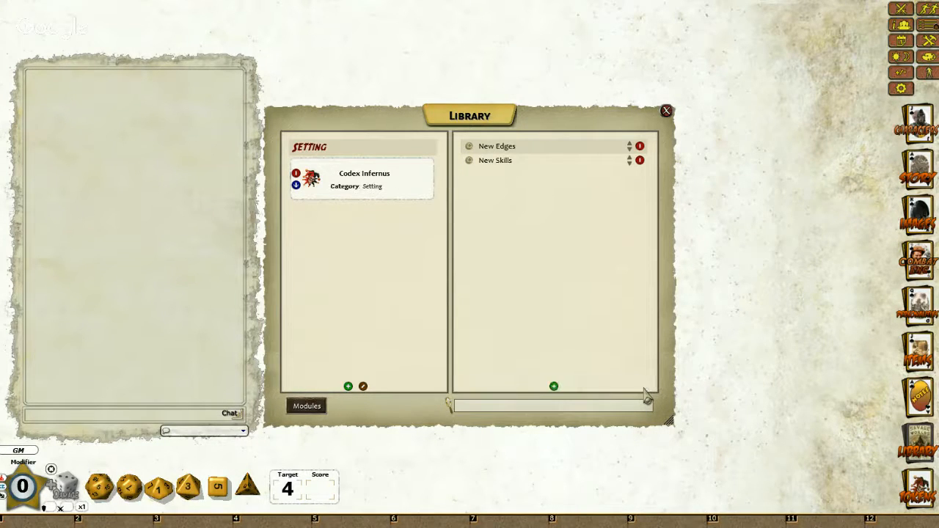
left_click(554, 389)
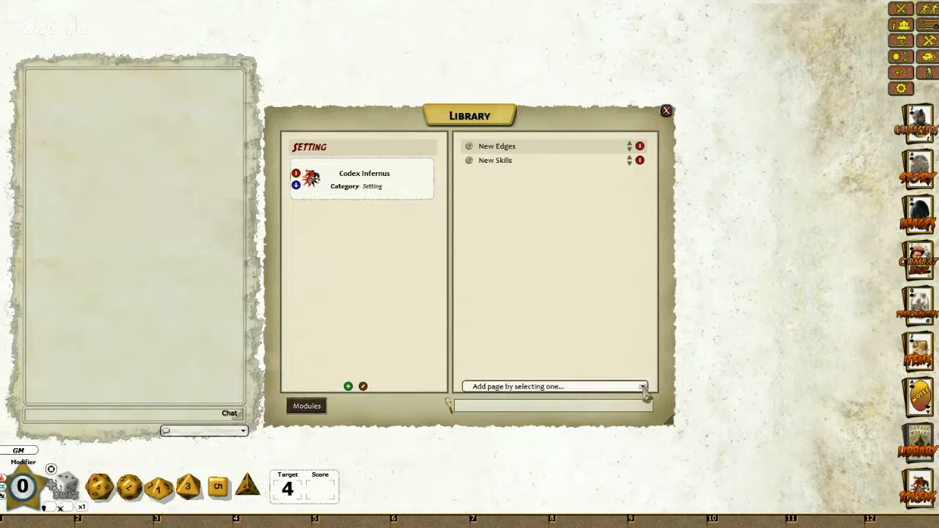
left_click(644, 388)
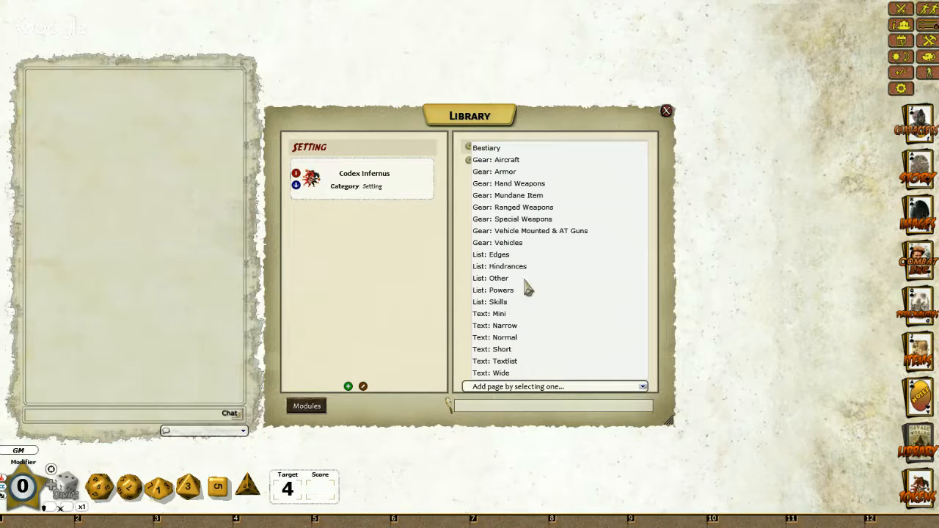
left_click(512, 350)
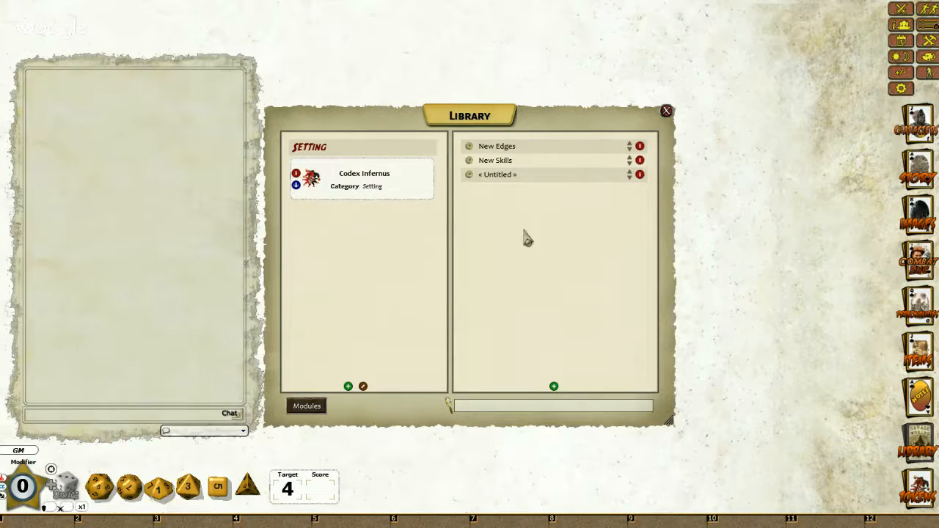
left_click(499, 178)
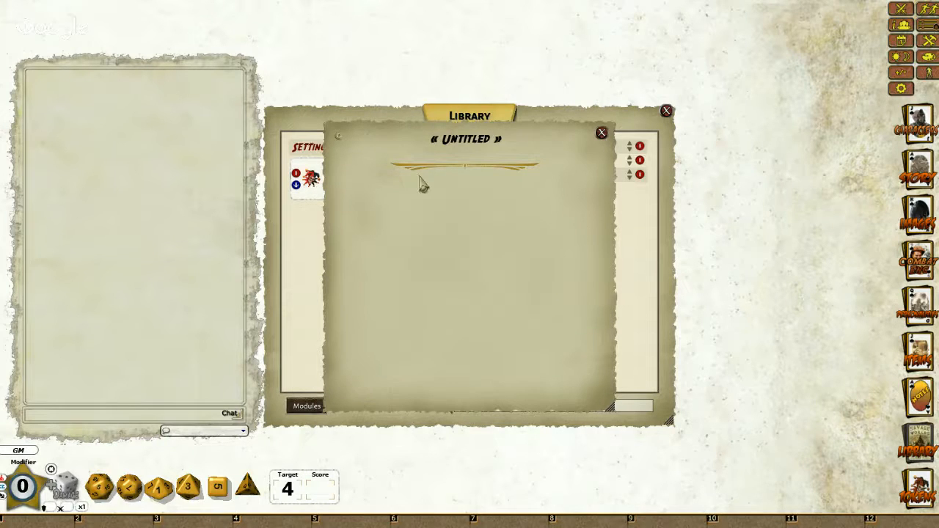
left_click(465, 147)
type("THE BOOK OF MAKING")
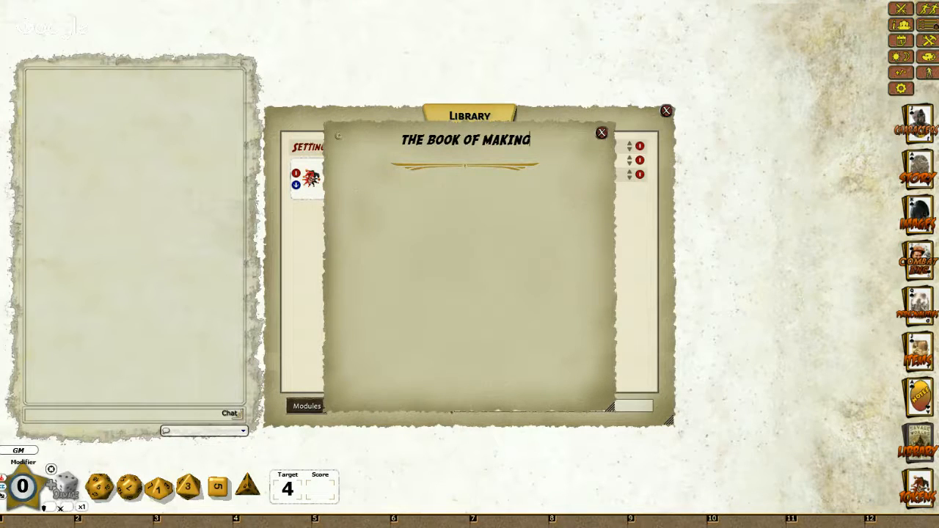
Insert the Book of Making body text and remove the line breaks from the final paragraph, starting at "They absolutely believe in".
left_click(417, 171)
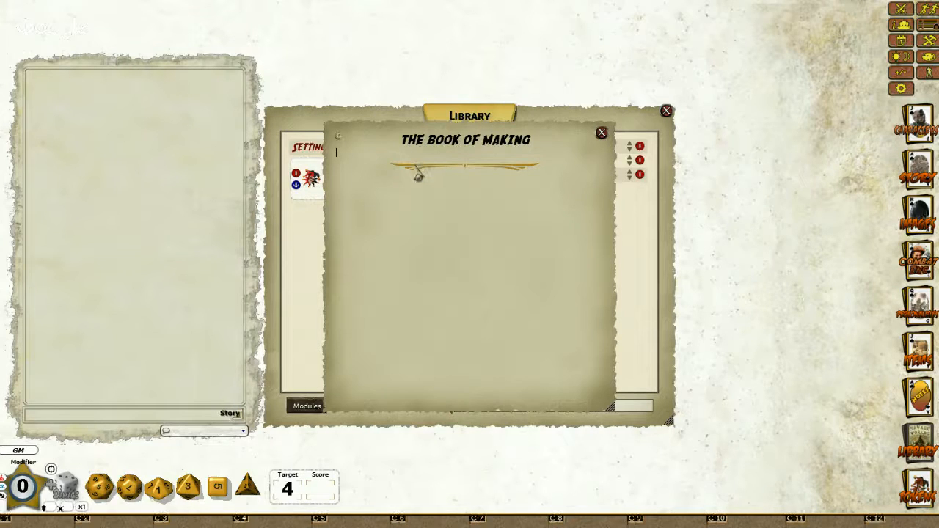
key("ctrl+v")
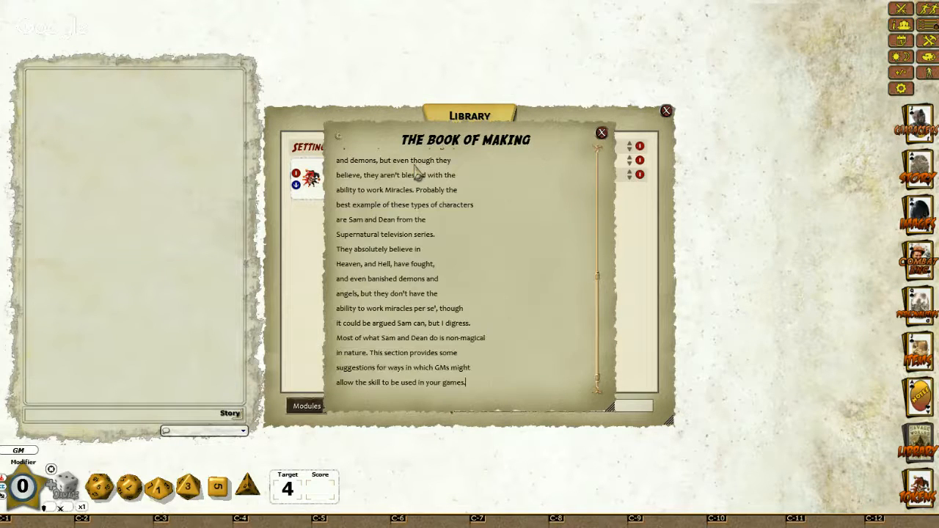
left_click_drag(464, 385, 338, 253)
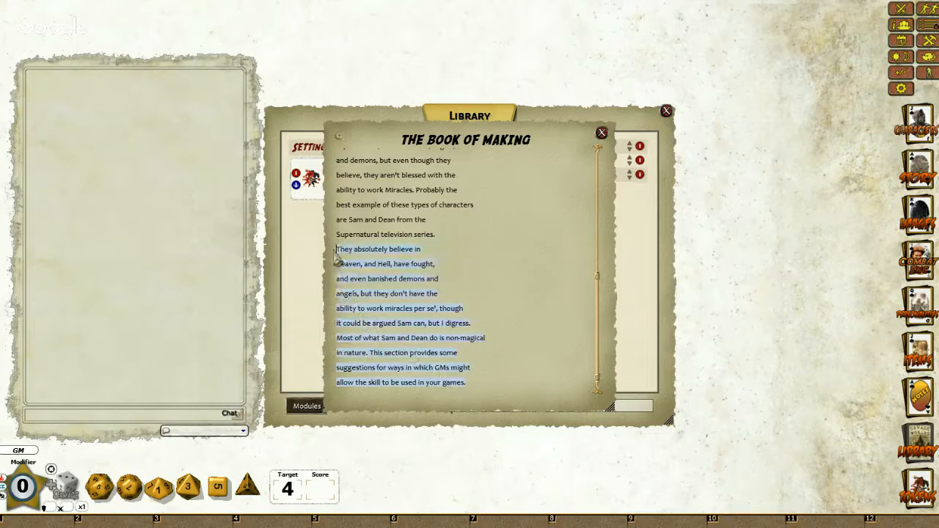
key("ctrl+r")
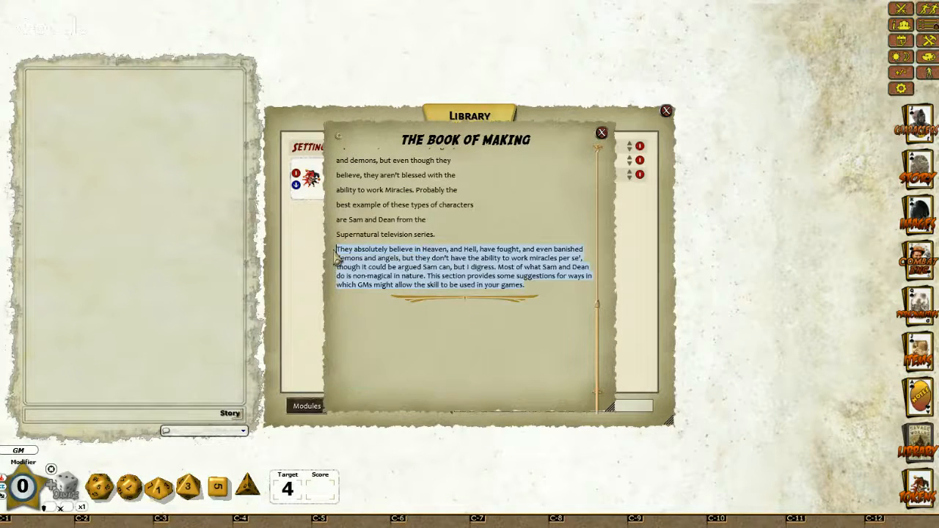
Remove the line breaks from the paragraphs starting "The idea here is" and "The Faith skill is primarily used".
scroll(384, 269, "up", 3)
scroll(438, 392, "down", 1)
left_click_drag(438, 371, 345, 258)
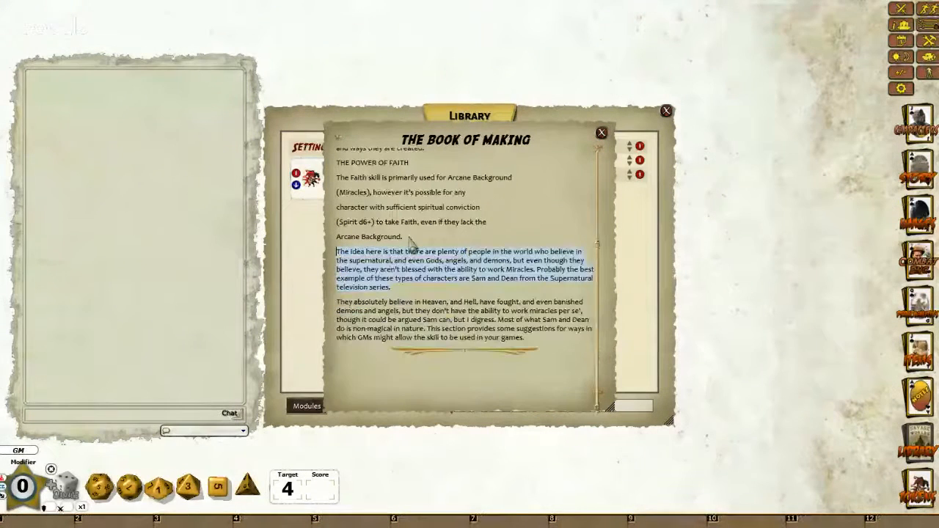
left_click_drag(403, 238, 342, 219)
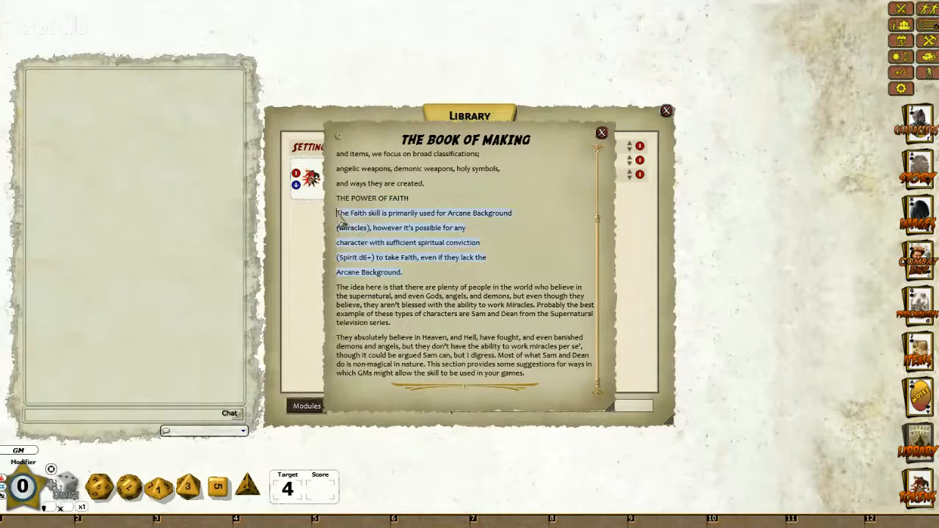
key("ctrl+space")
Format the line "THE POWER OF FAITH" as a heading.
left_click(373, 204)
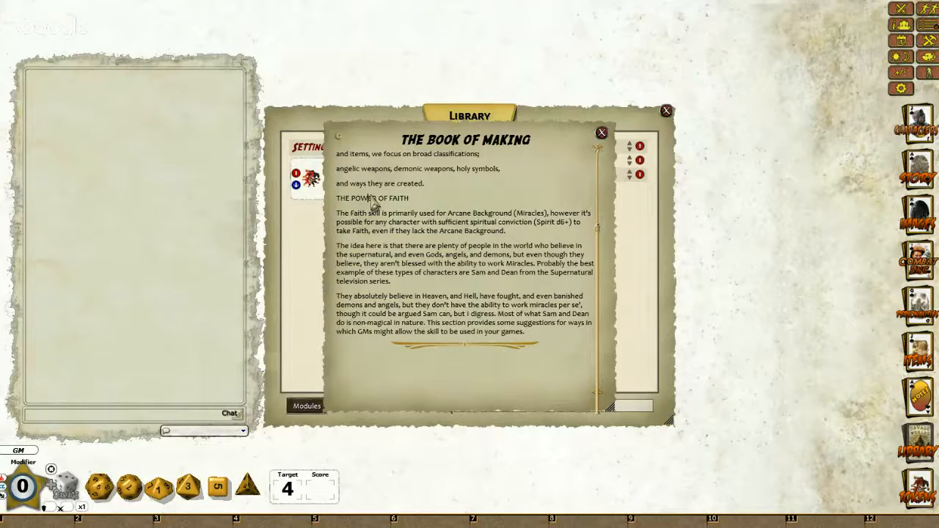
right_click(373, 204)
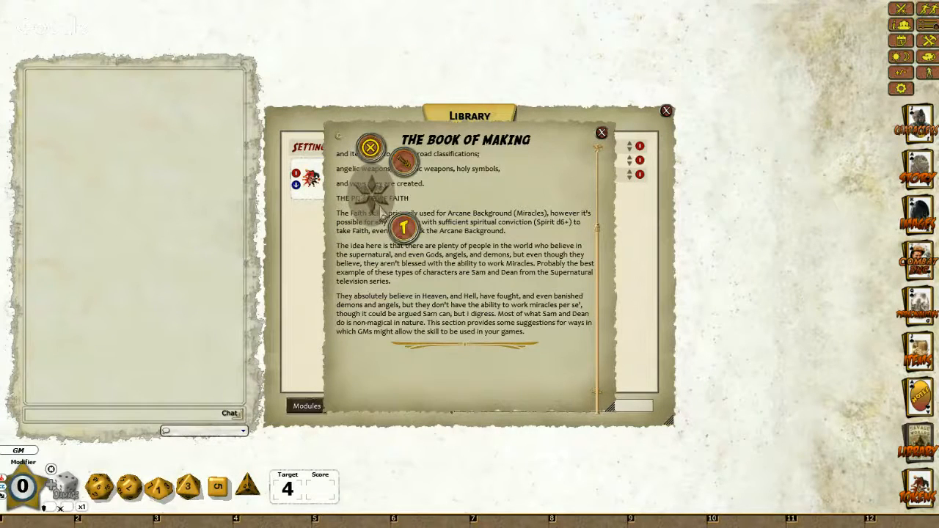
left_click(404, 229)
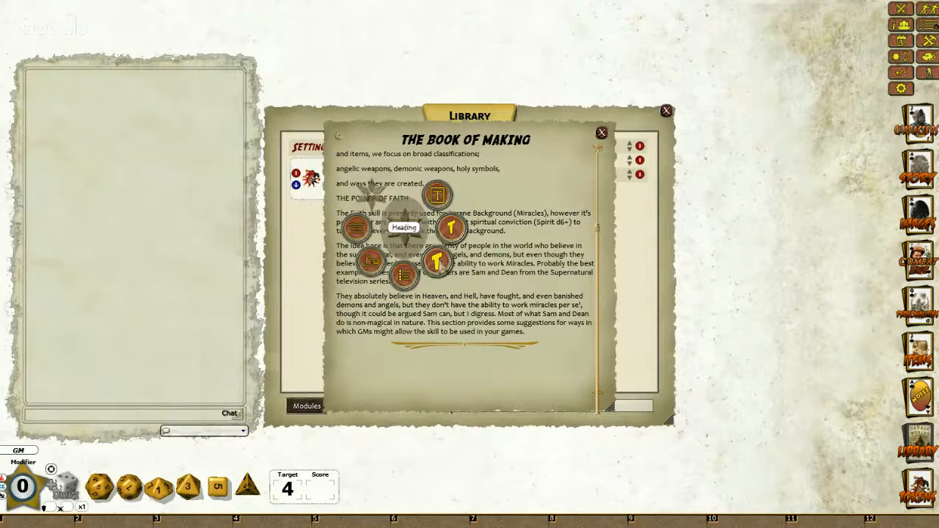
left_click(441, 266)
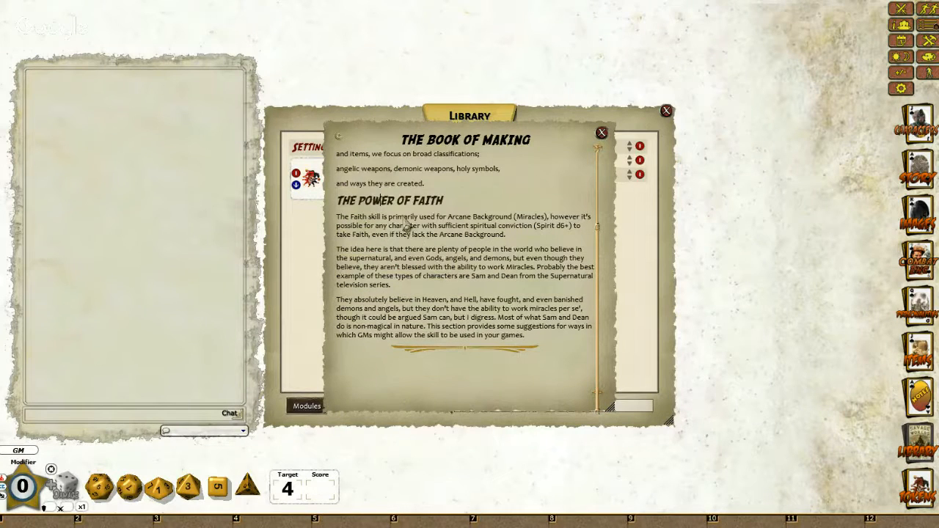
Try the other paragraph styles on "THE POWER OF FAITH", including speech box and bullet list, and return it to normal text.
key("ctrl")
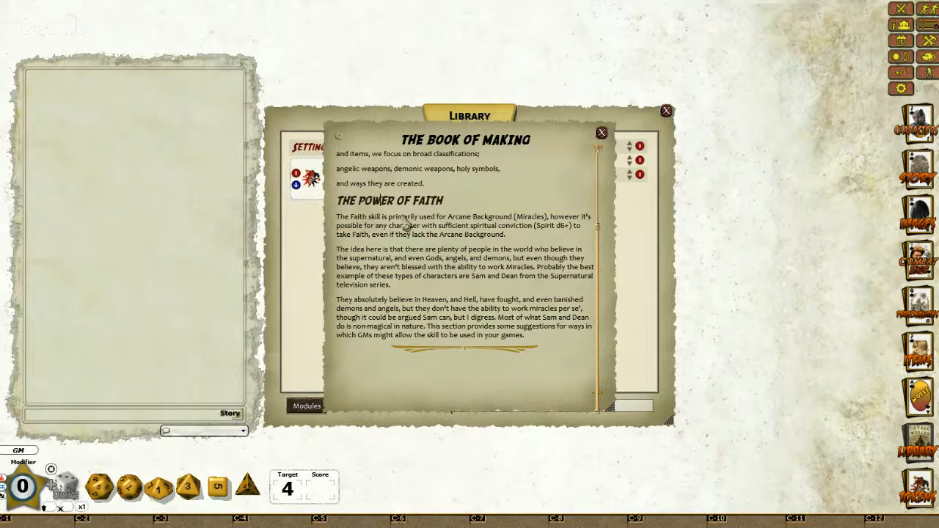
key("ctrl+0")
key("ctrl+1")
key("ctrl+2")
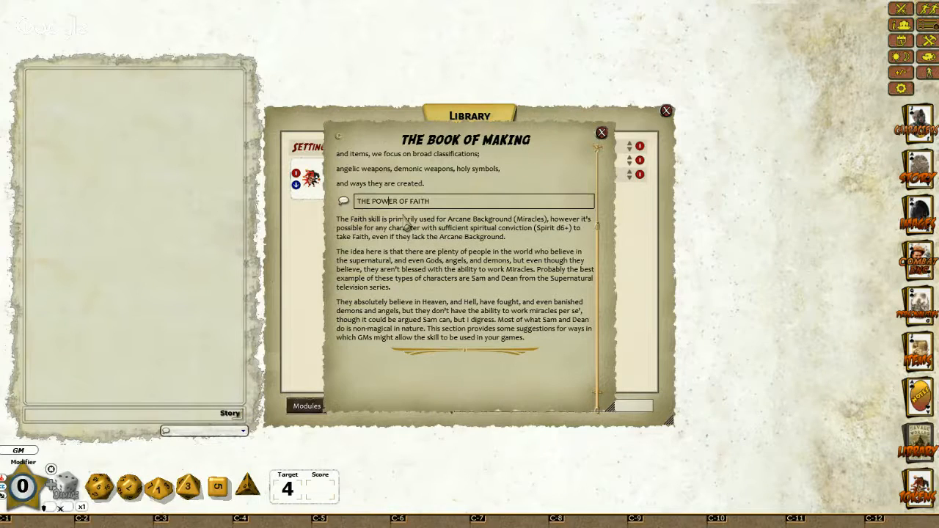
key("ctrl+3")
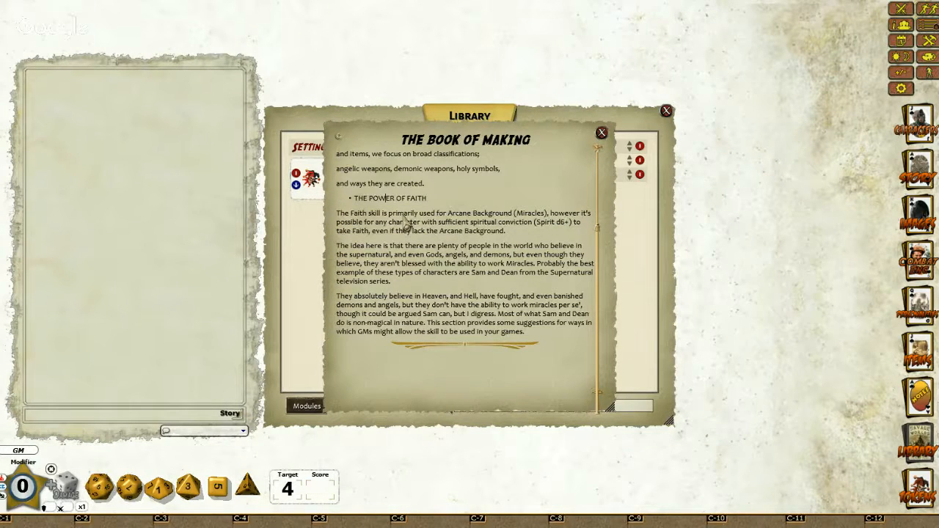
key("ctrl+4")
key("ctrl+5")
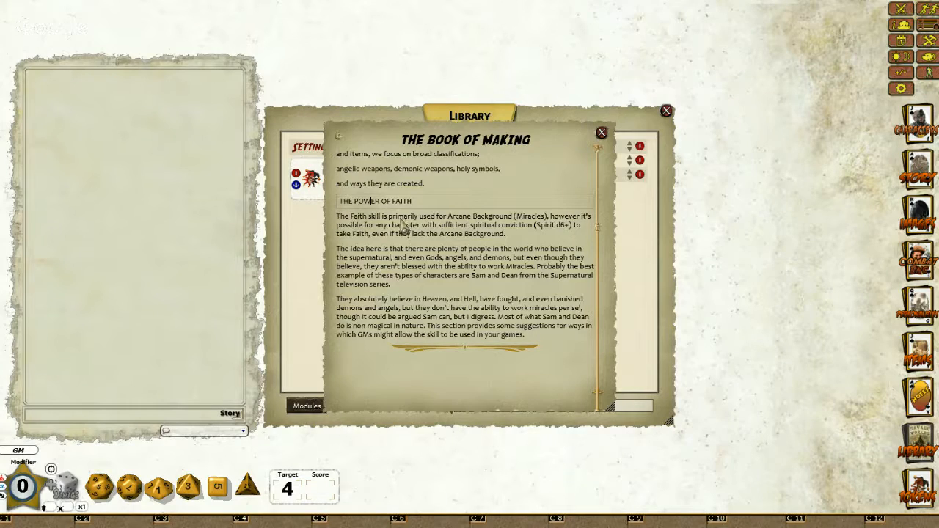
key("ctrl+1")
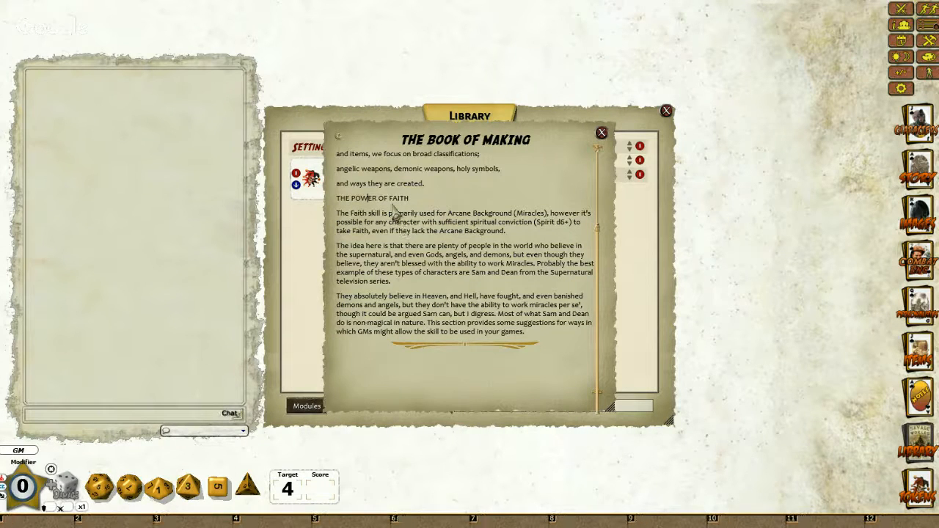
Format "THE POWER OF FAITH" as a heading and remove the line breaks from the paragraphs starting "Rather than introduce" and "This chapter presents".
key("ctrl+2")
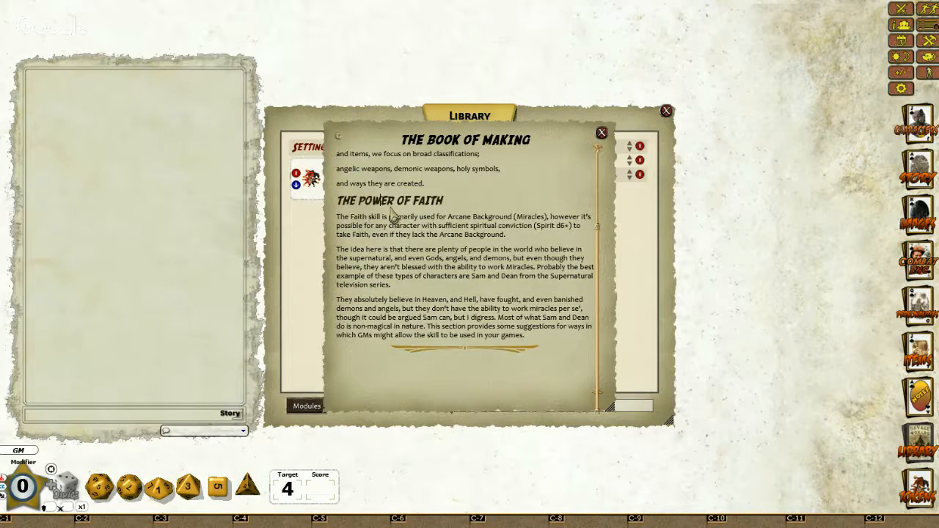
scroll(396, 220, "up", 3)
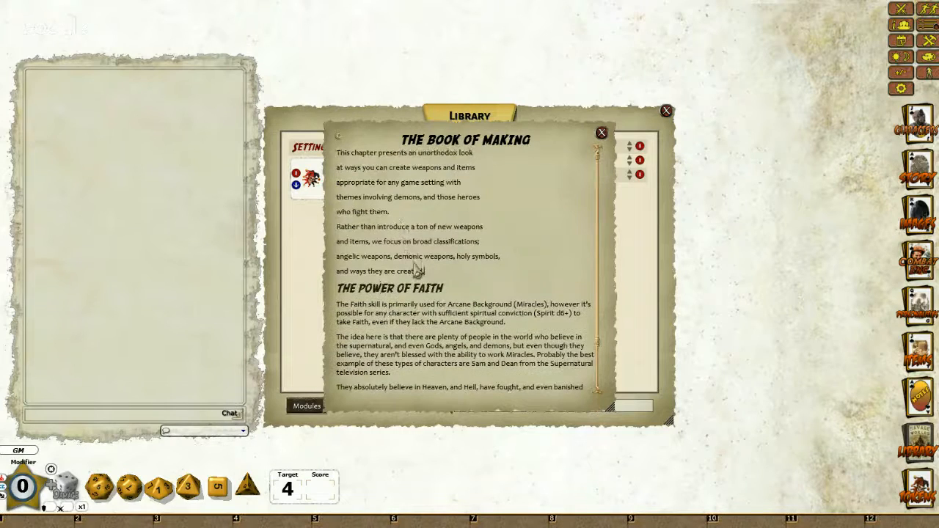
left_click_drag(424, 271, 336, 227)
key("ctrl")
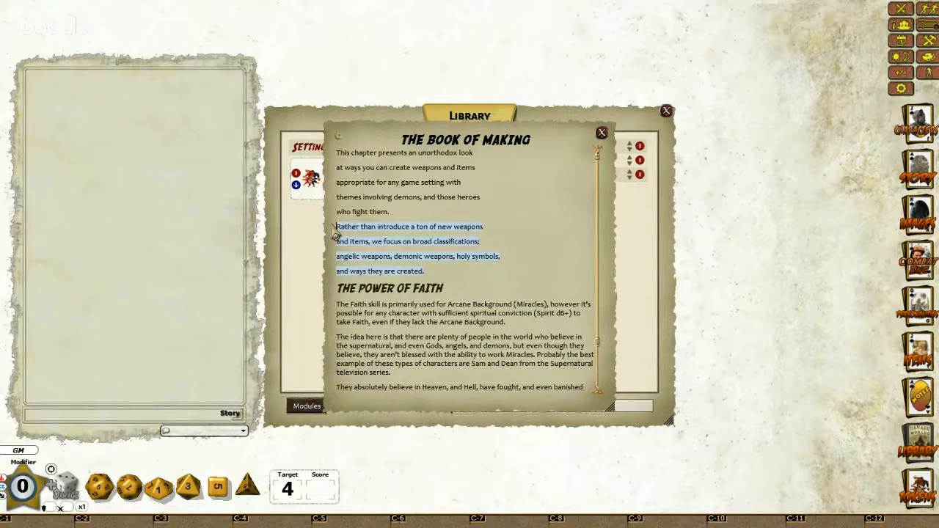
key("ctrl+1")
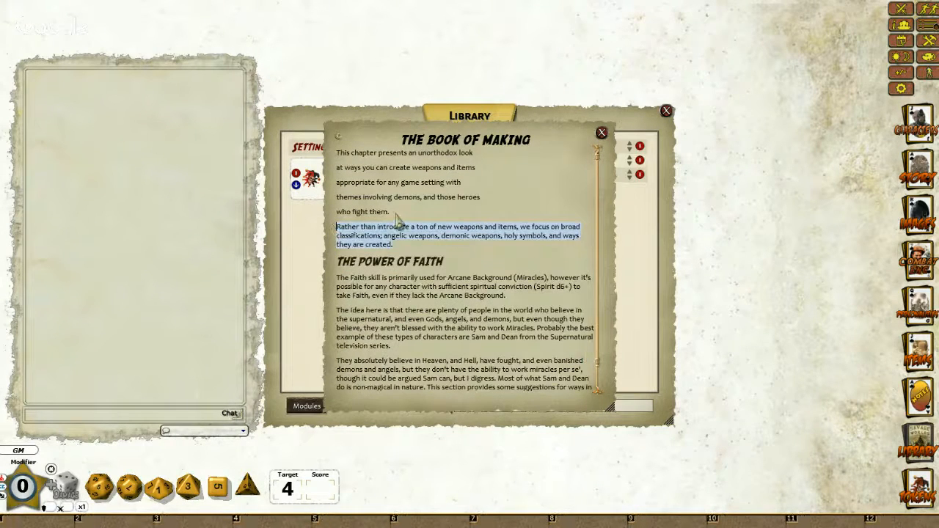
left_click_drag(394, 215, 334, 154)
key("ctrl+1")
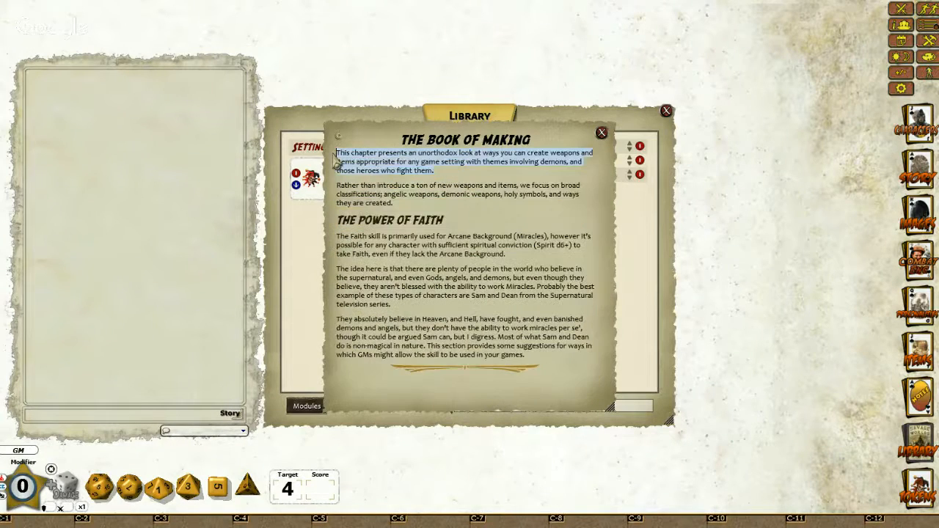
Arrange the Book of Making page and the Library window side by side so that neither covers the other.
left_click_drag(467, 132, 764, 165)
left_click_drag(476, 116, 324, 81)
left_click_drag(743, 172, 659, 124)
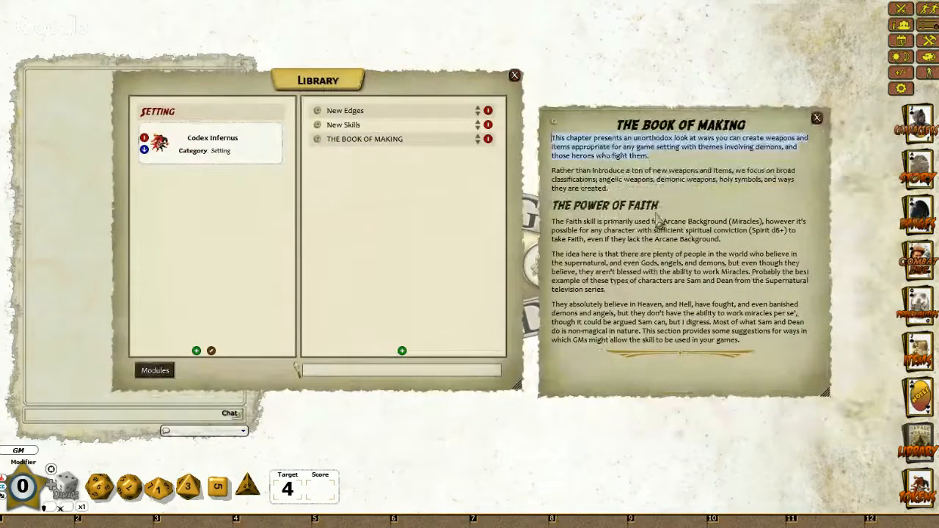
Add links to the New Edges and New Skills pages below the last paragraph of the Book of Making page.
left_click(746, 352)
key("Return")
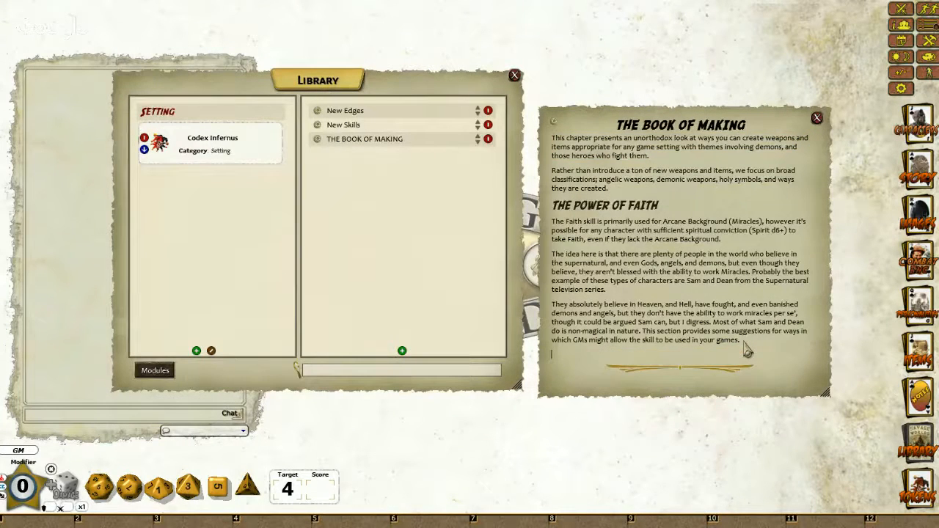
key("Return")
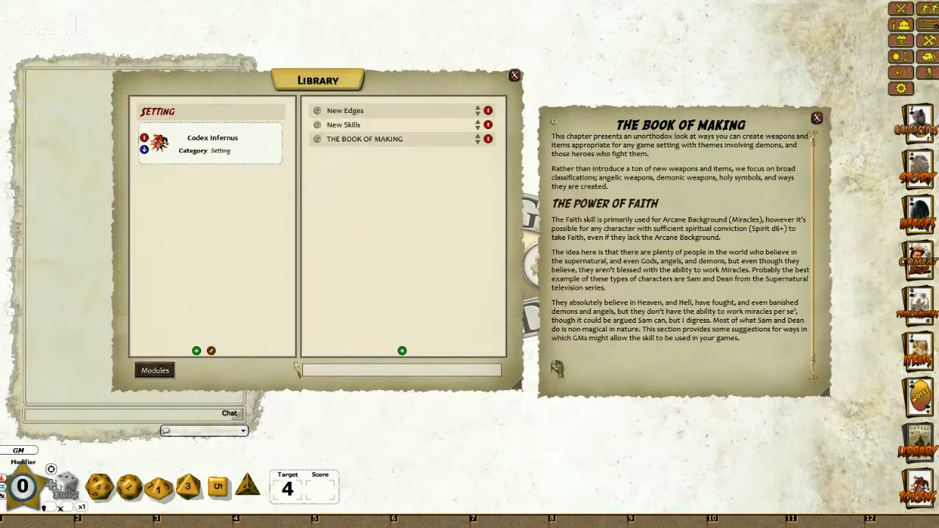
left_click_drag(557, 368, 563, 358)
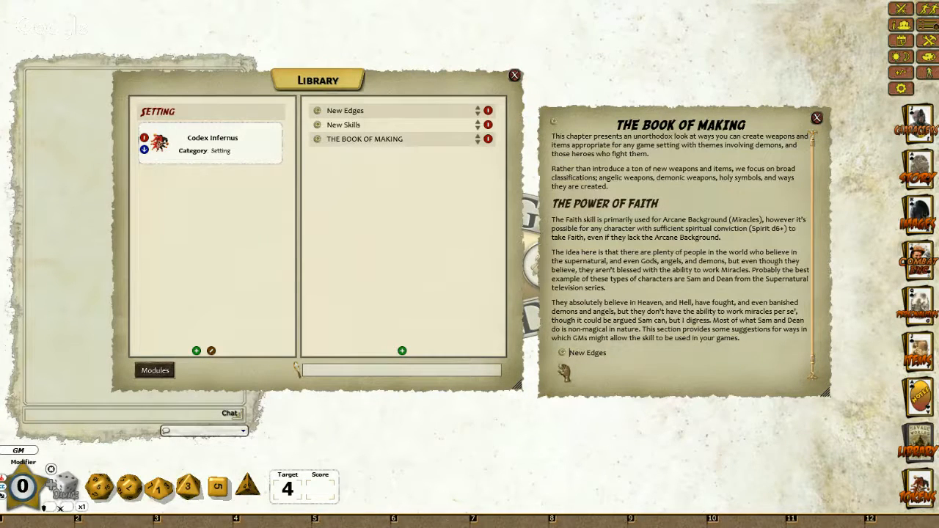
left_click_drag(565, 372, 565, 367)
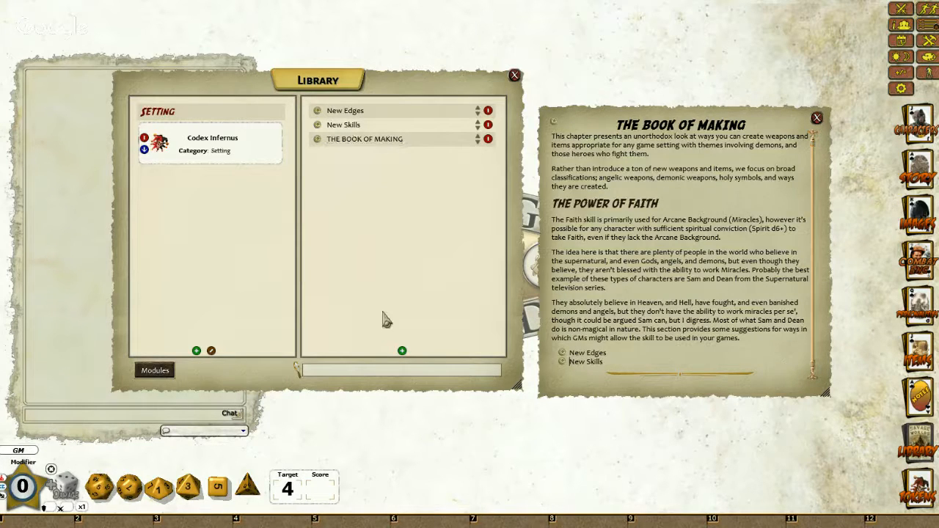
Review the page types available for the Codex Infernus module, from Bestiary and gear to lists and text, without adding one.
left_click(403, 352)
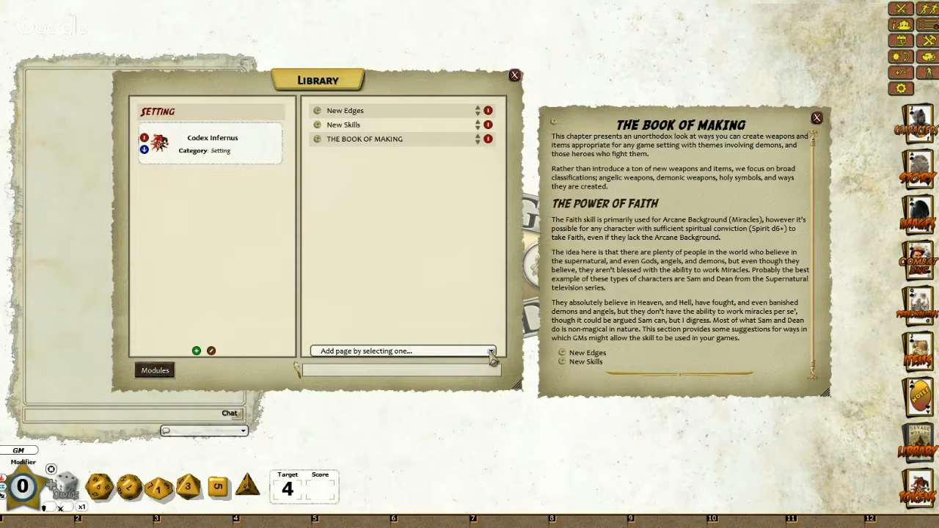
left_click(491, 351)
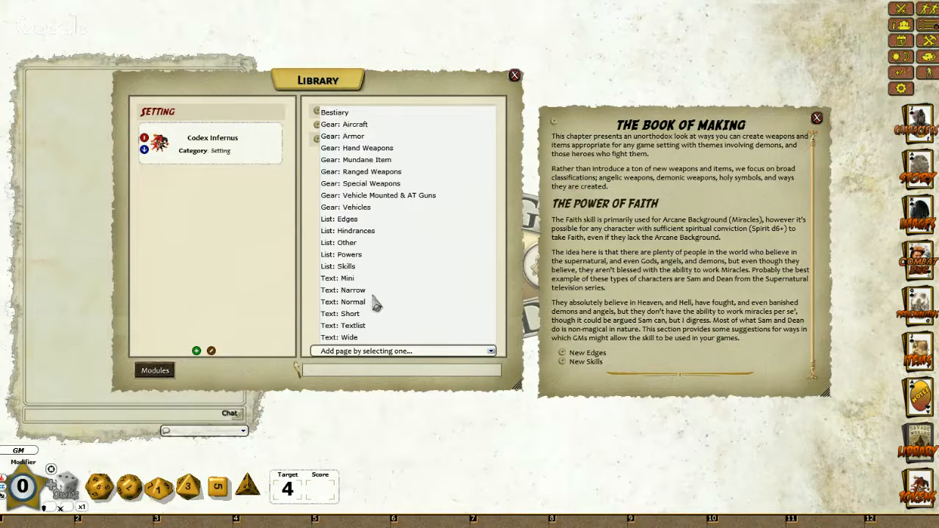
left_click(491, 351)
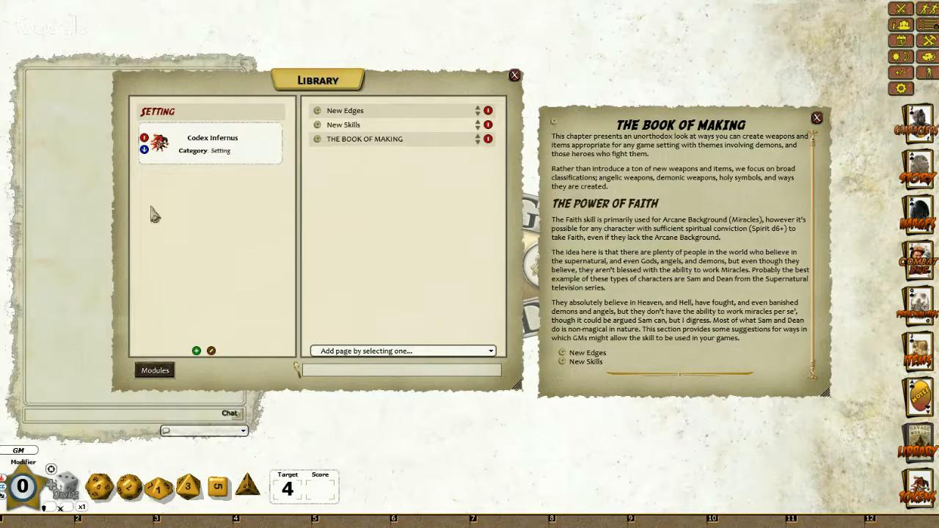
Start exporting the Codex Infernus module and shorten the export file name to codexinfernus.
left_click(146, 154)
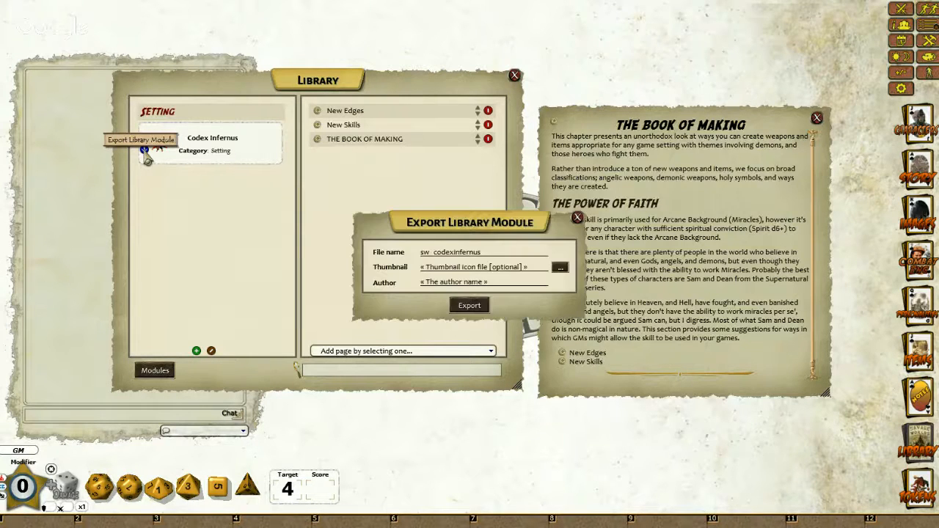
left_click(434, 253)
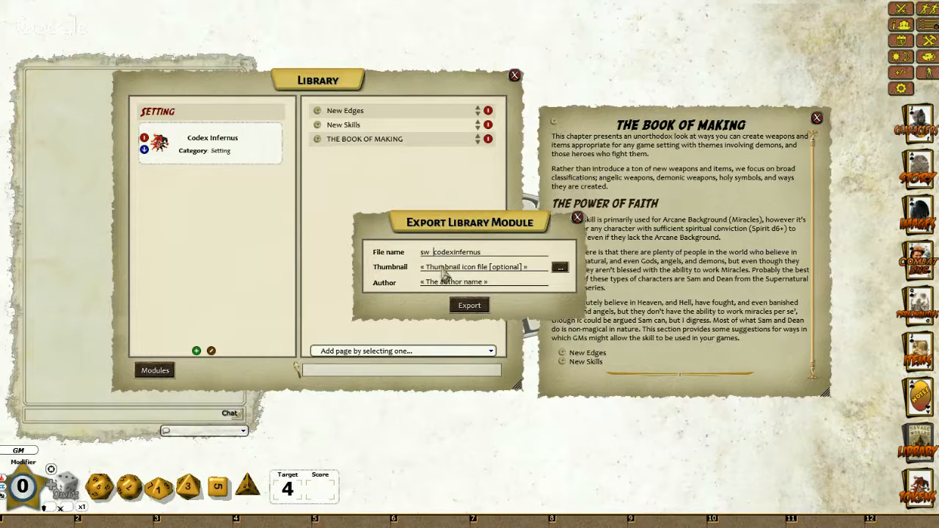
key("BackSpace")
key("BackSpace")
key("BackSpace")
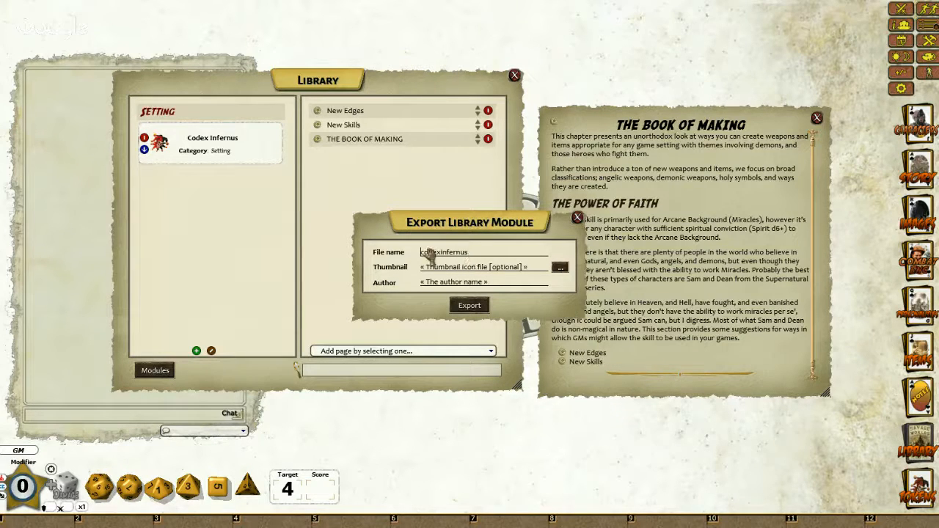
Choose codex.jpg from the Desktop as the module's thumbnail, showing all file types to find it.
left_click(560, 270)
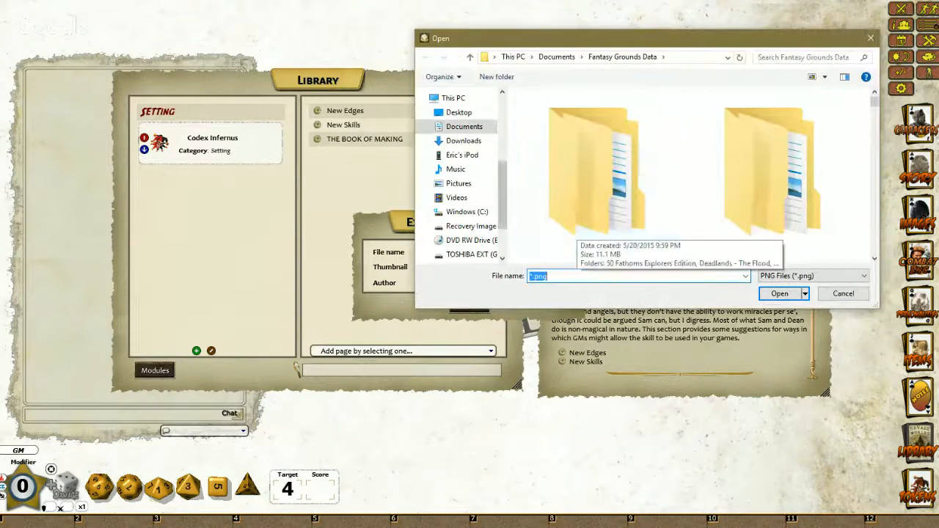
left_click(459, 112)
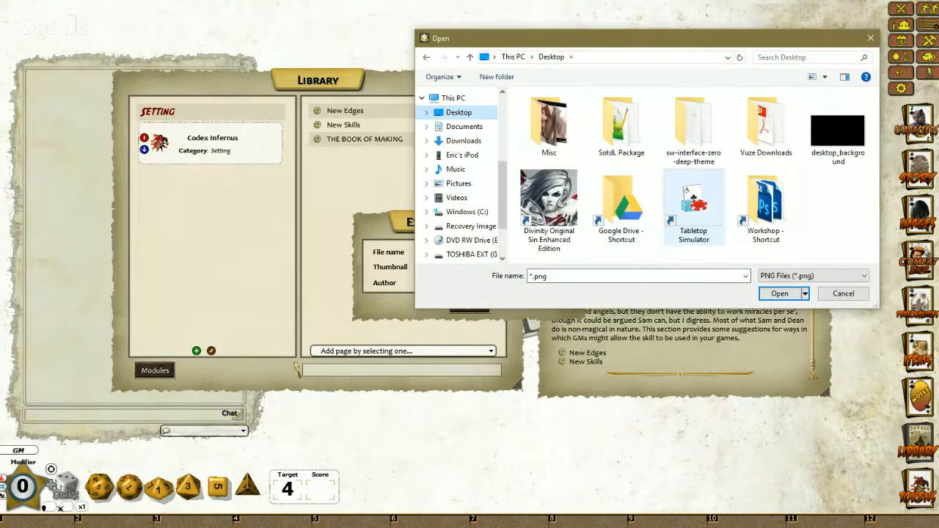
left_click(746, 276)
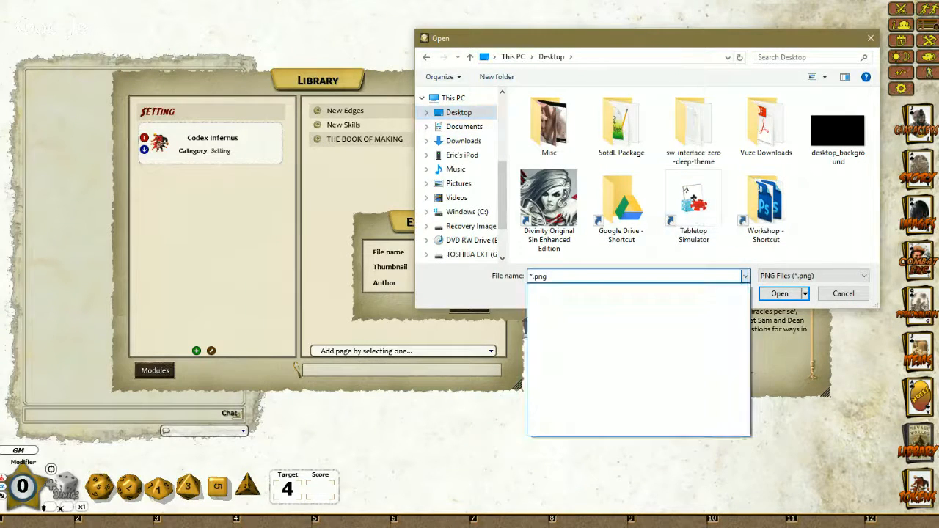
left_click(745, 276)
left_click(813, 276)
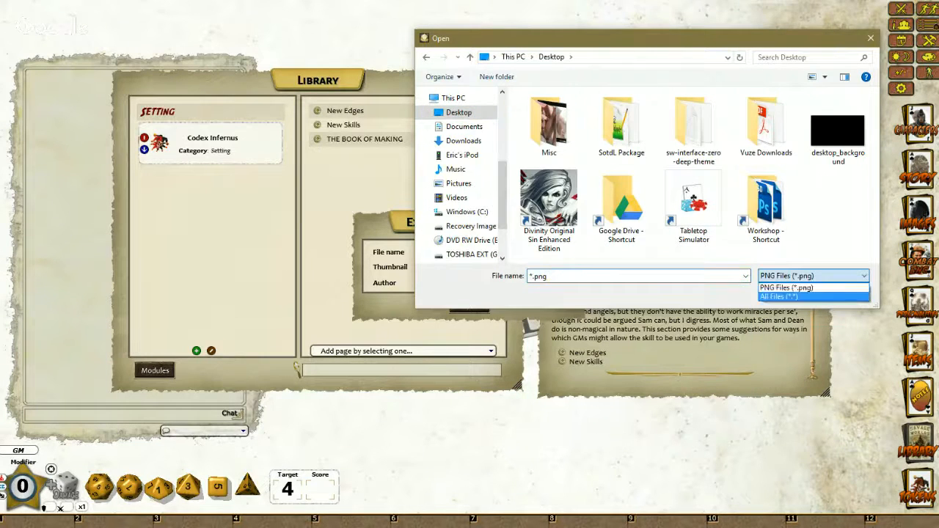
left_click(803, 297)
scroll(669, 205, "down", 1)
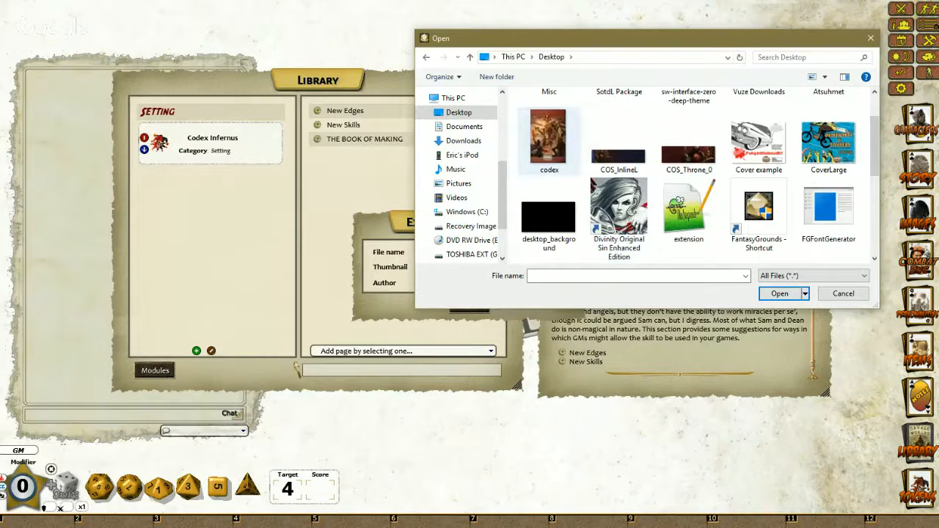
double_click(557, 144)
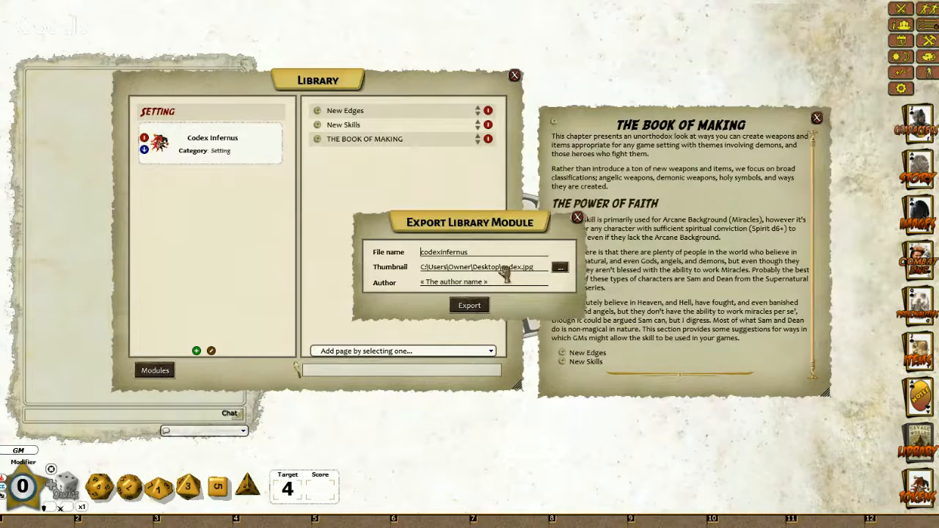
Export the module with the author left blank and move the Library window clear of the chat area.
left_click(460, 285)
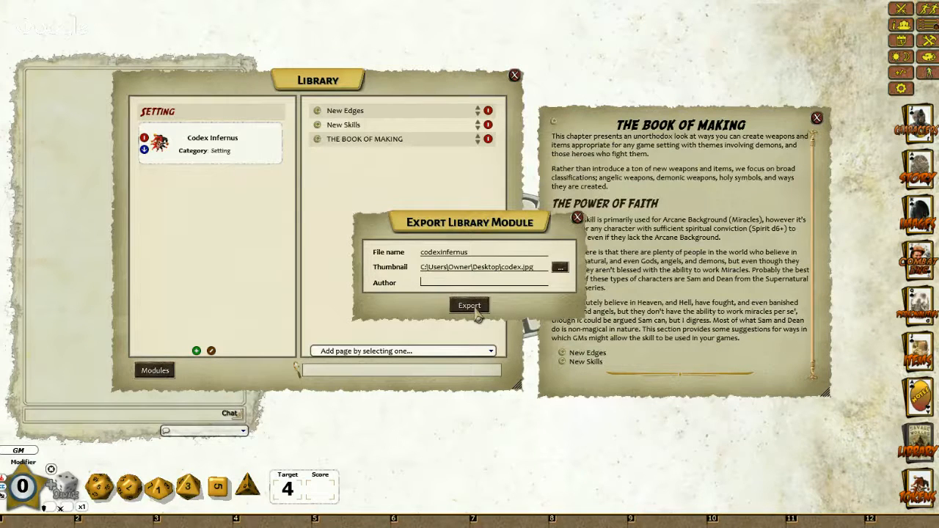
left_click(475, 311)
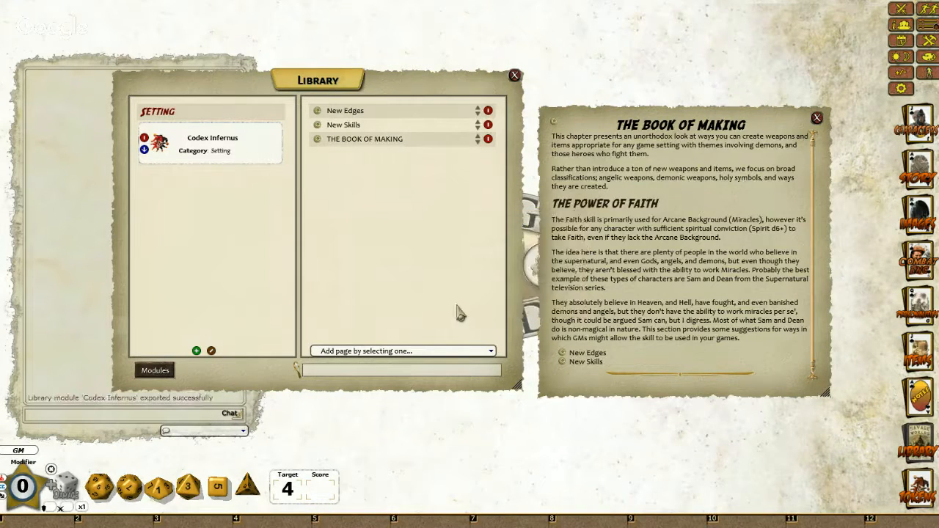
left_click_drag(295, 80, 504, 42)
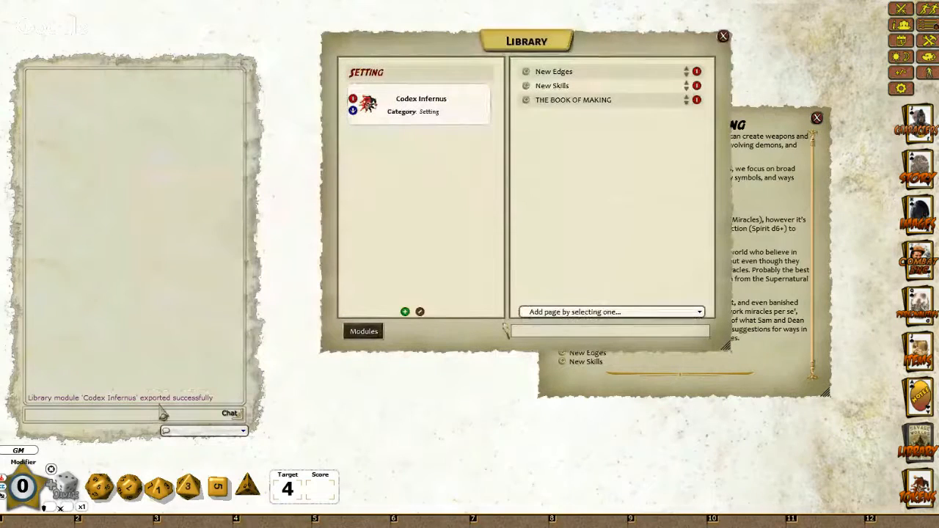